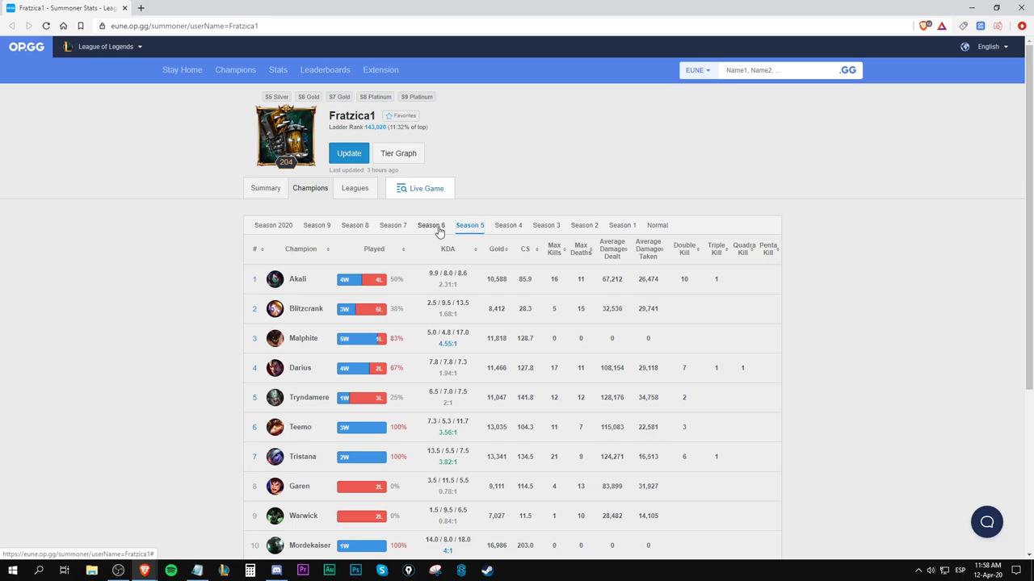
Compare OP.GG champion stats across Seasons 5, 6, 7, 8 and 9.
left_click(436, 226)
left_click(394, 227)
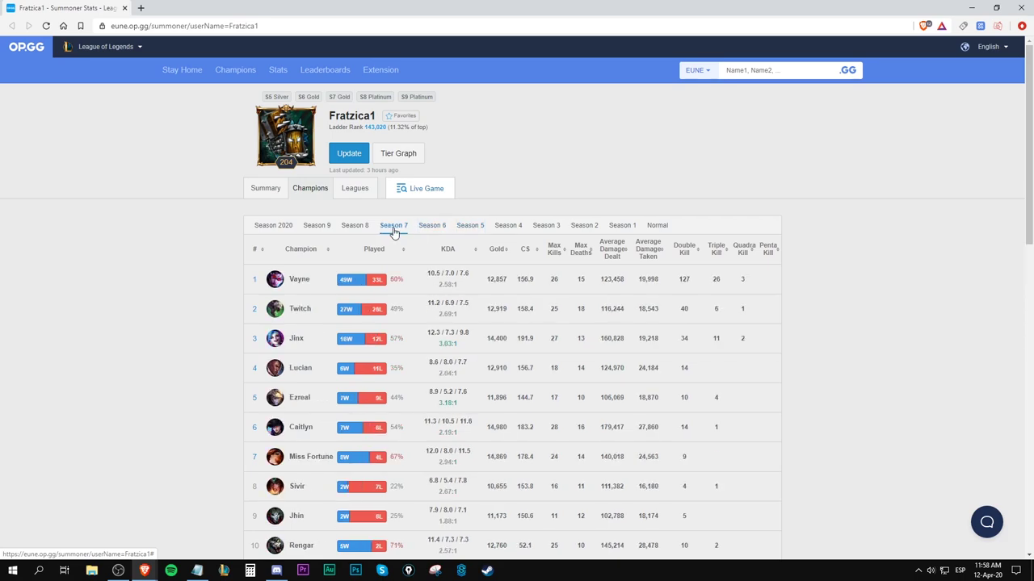
left_click(431, 228)
left_click(384, 230)
left_click(475, 226)
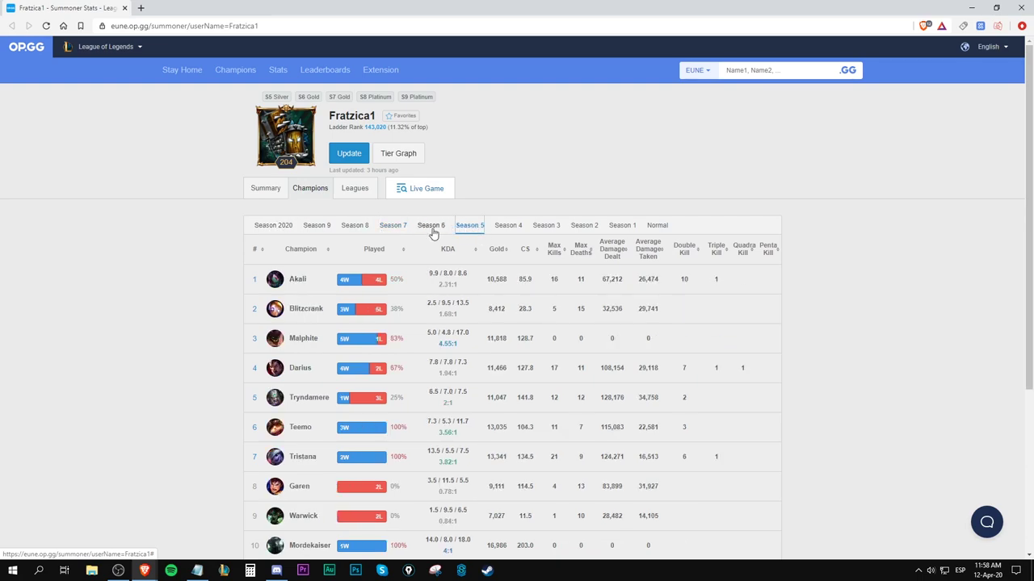
left_click(393, 228)
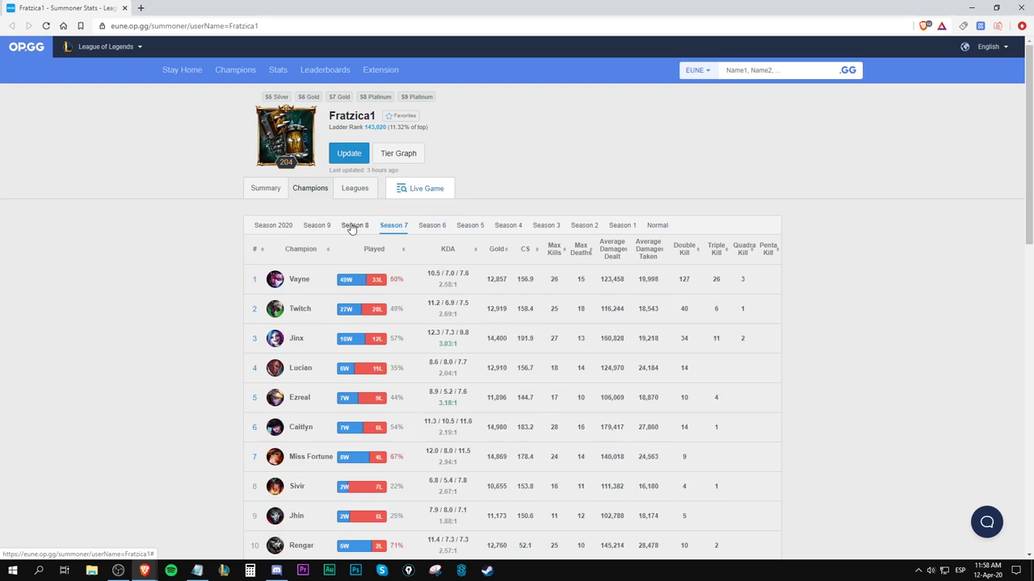
left_click(352, 227)
left_click(307, 228)
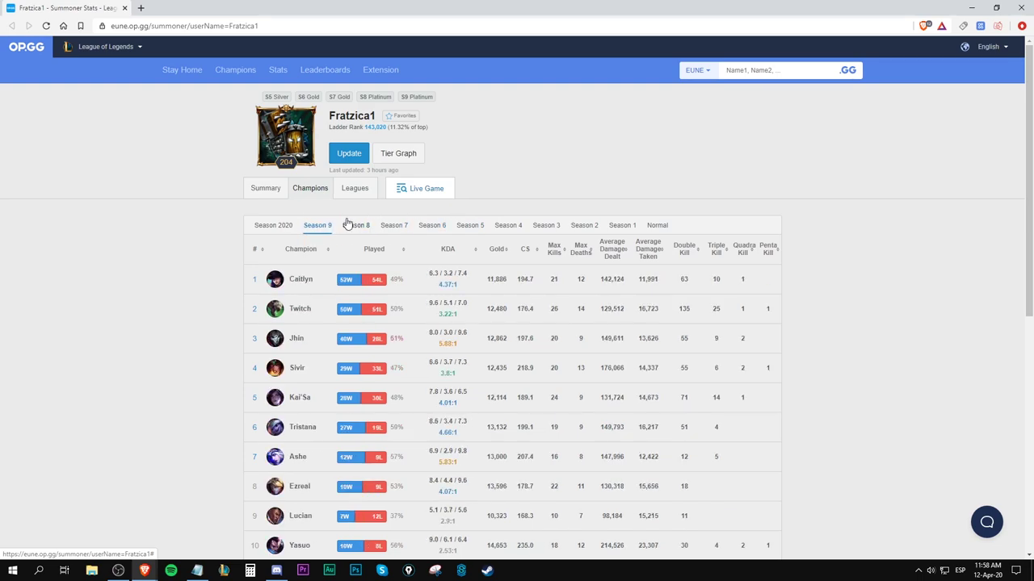
left_click(348, 223)
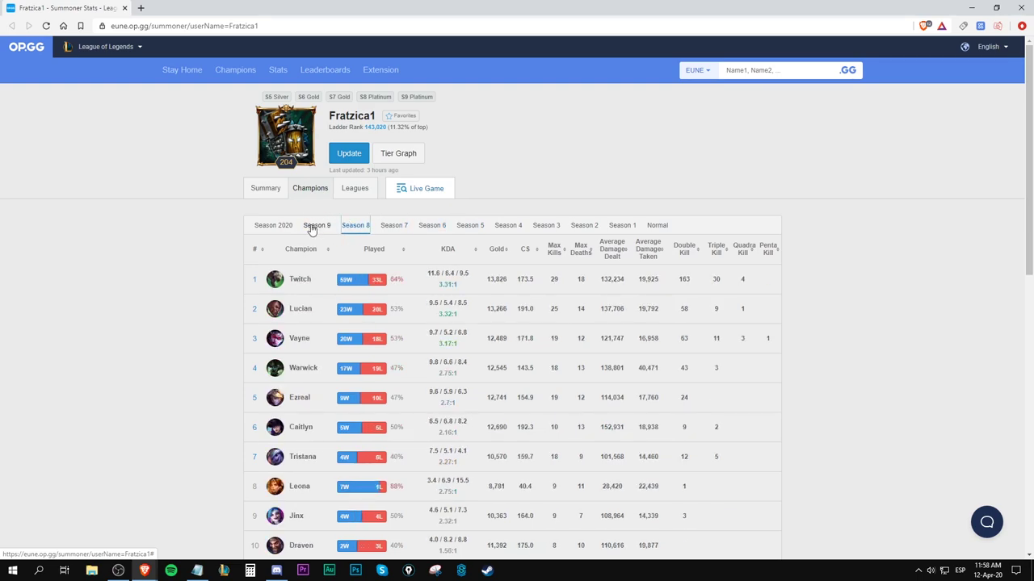
left_click(311, 229)
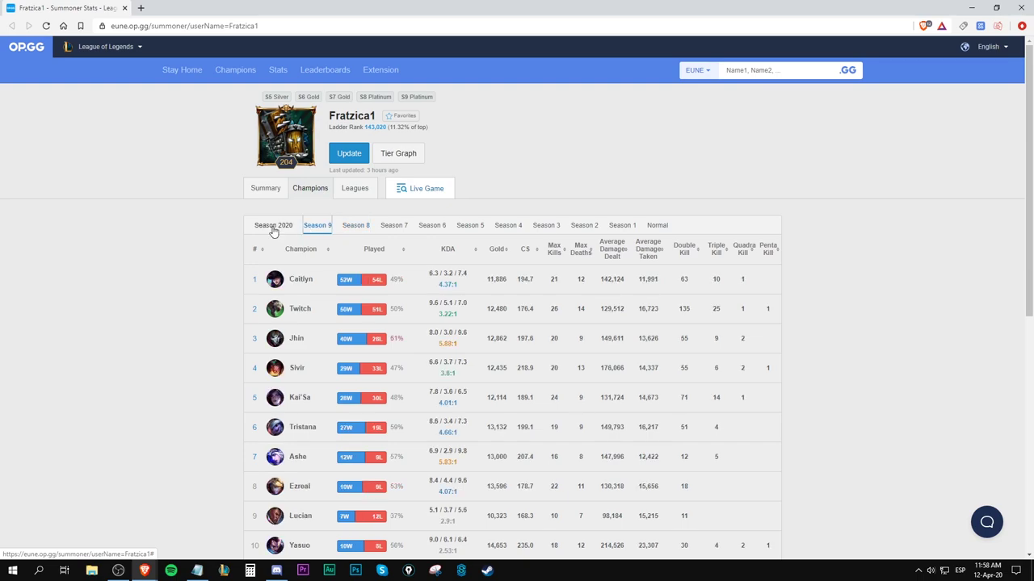
scroll(391, 300, "down", 5)
scroll(392, 301, "up", 5)
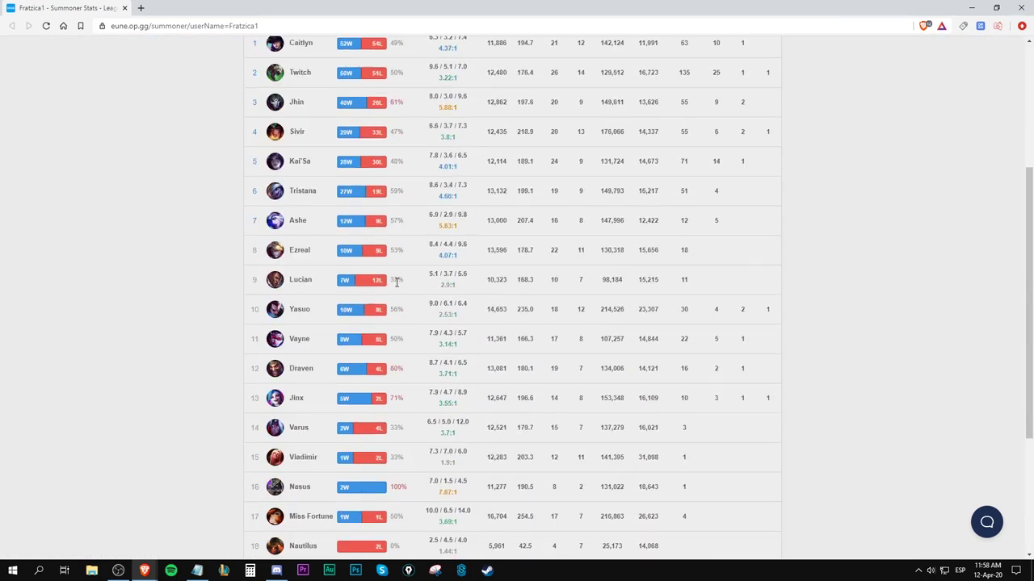
Show the Season 2020 champion table, led by Caitlyn at 16W/21L, and look through it.
left_click(282, 204)
scroll(355, 307, "down", 5)
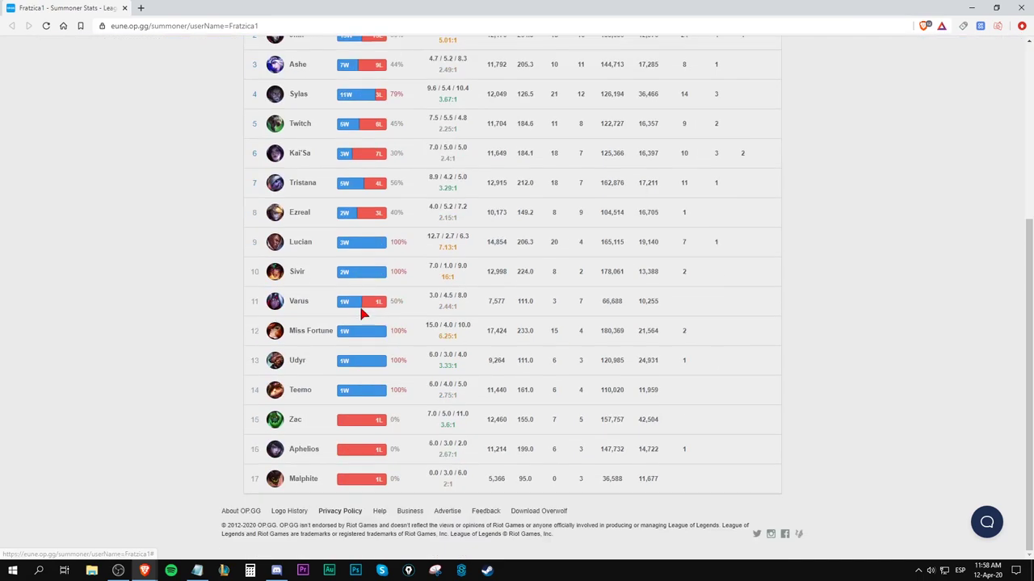
scroll(361, 305, "up", 1)
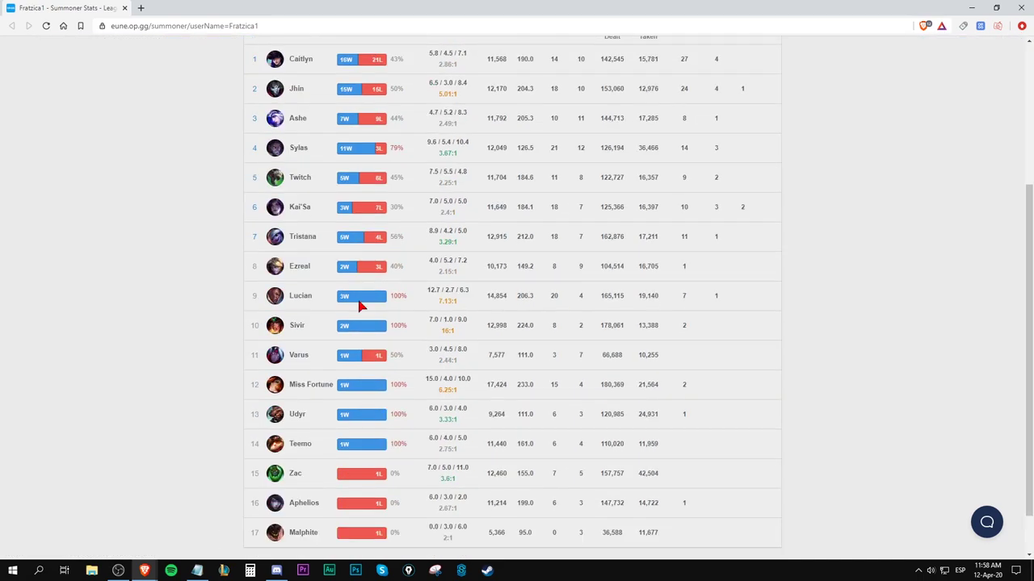
scroll(361, 304, "up", 2)
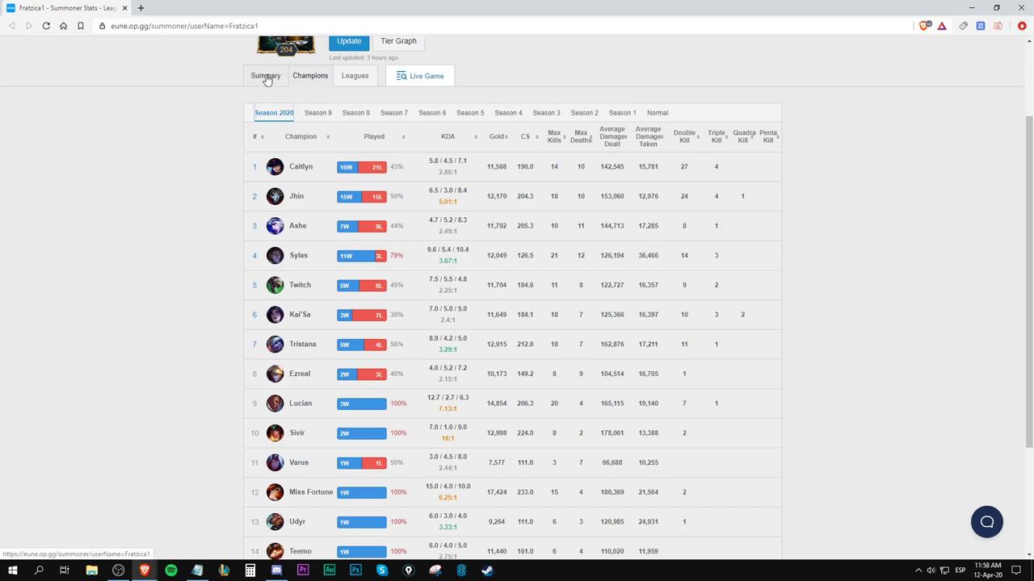
scroll(322, 301, "down", 1)
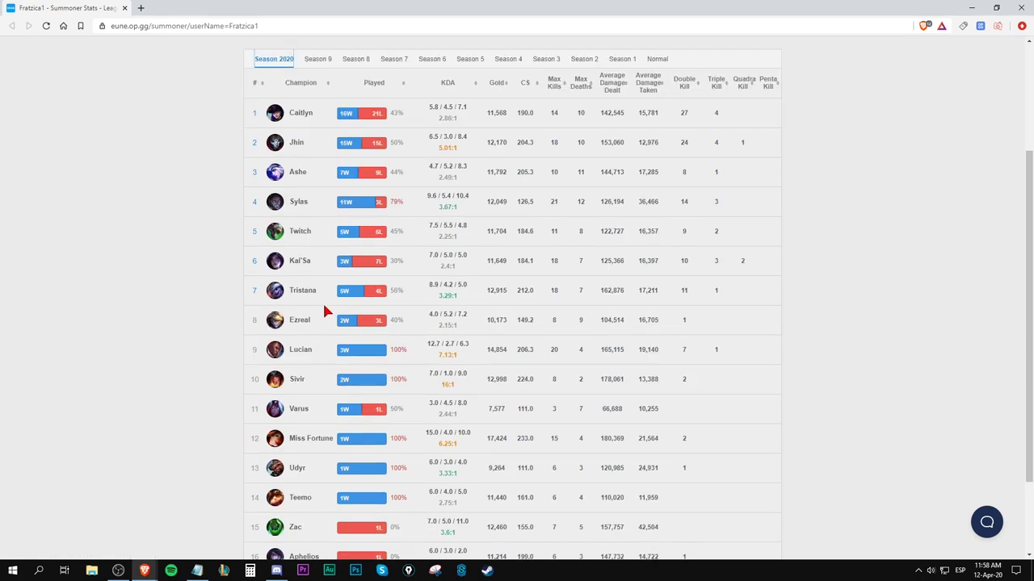
scroll(260, 256, "down", 2)
scroll(260, 257, "up", 5)
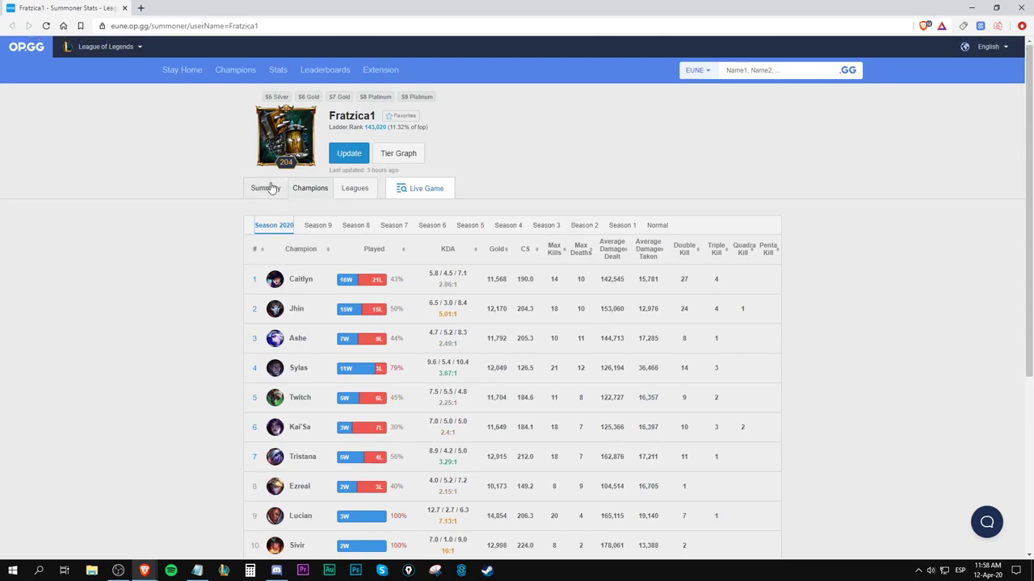
Open the player's summary overview and look through it.
left_click(270, 188)
scroll(248, 243, "down", 1)
scroll(249, 241, "down", 1)
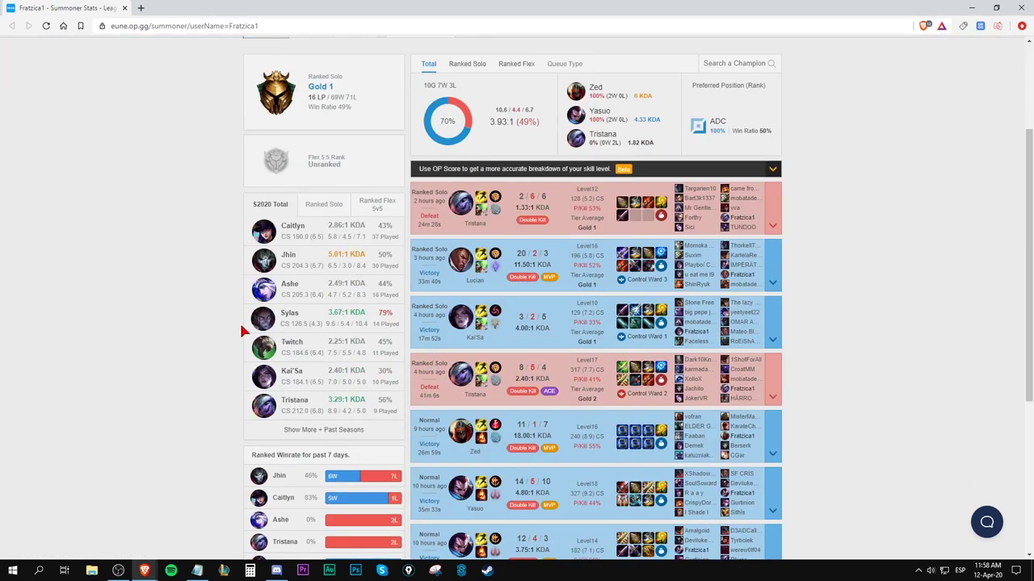
scroll(215, 289, "down", 2)
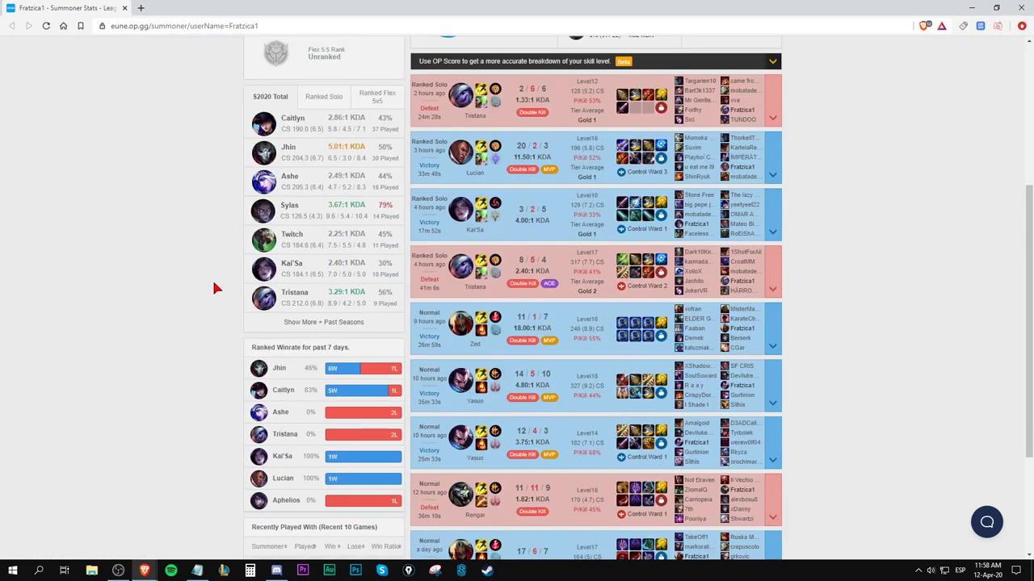
scroll(472, 201, "up", 3)
Limit the stats and match history to Ranked Solo games and review the matches.
left_click(453, 121)
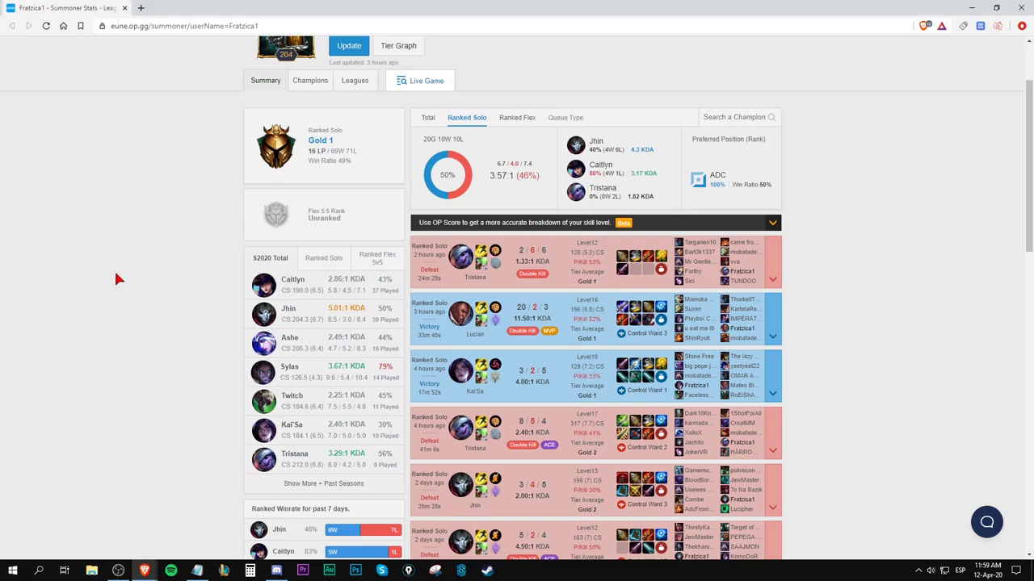
scroll(117, 280, "down", 5)
scroll(114, 273, "down", 10)
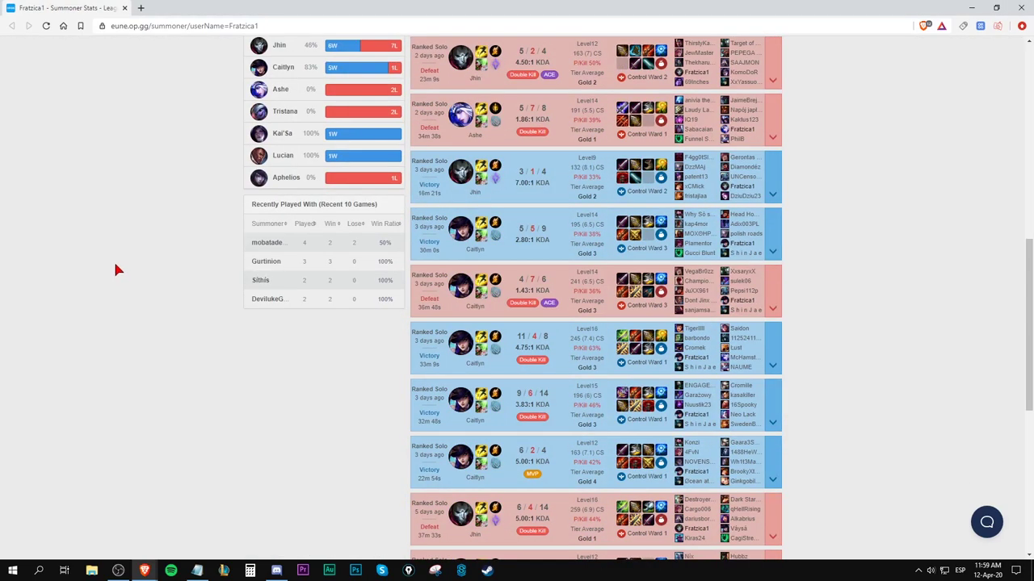
scroll(224, 292, "up", 15)
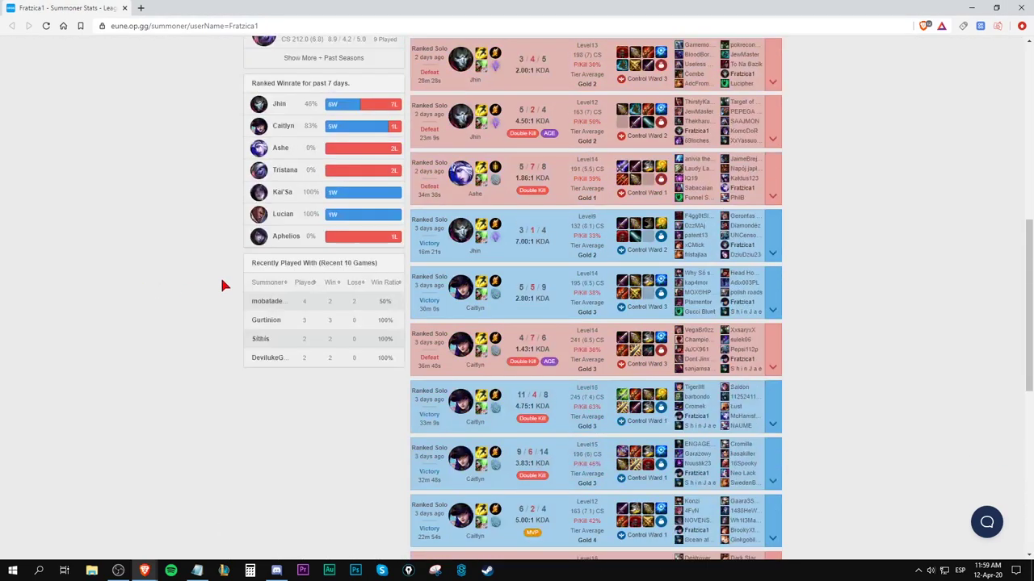
scroll(545, 329, "down", 6)
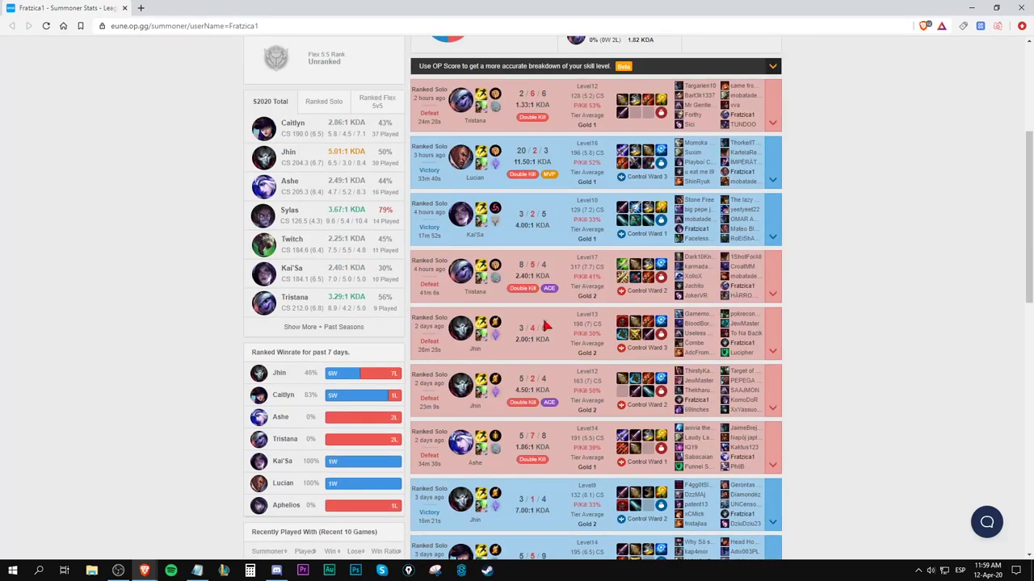
scroll(546, 329, "up", 5)
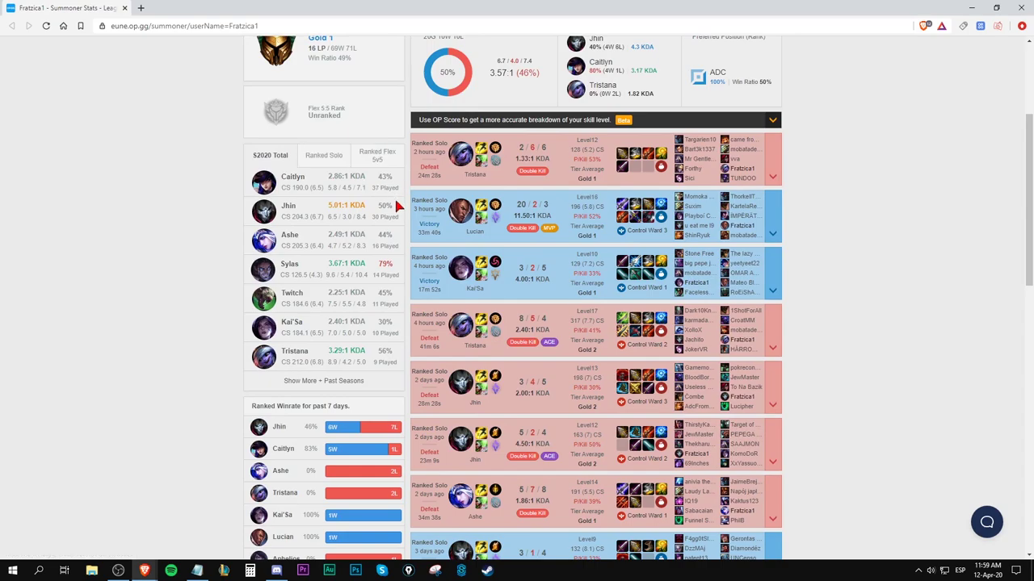
left_click_drag(397, 211, 394, 234)
left_click(394, 249)
Load the Improvement spreadsheet from its pasted address in a new browser tab.
left_click(140, 8)
key("Return")
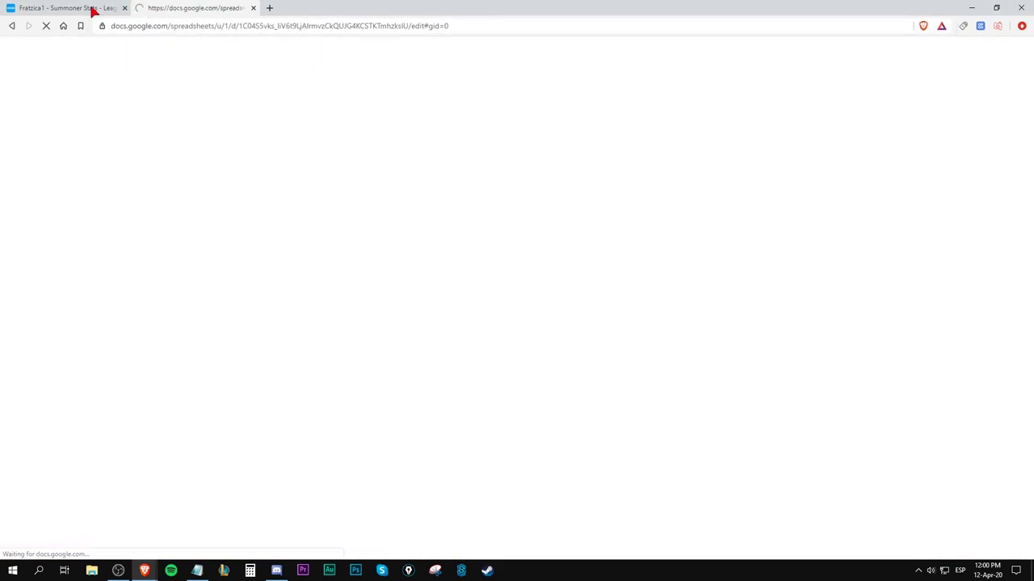
Return to the OP.GG Ranked Solo summary showing 10W/10L over 20 games.
left_click(73, 9)
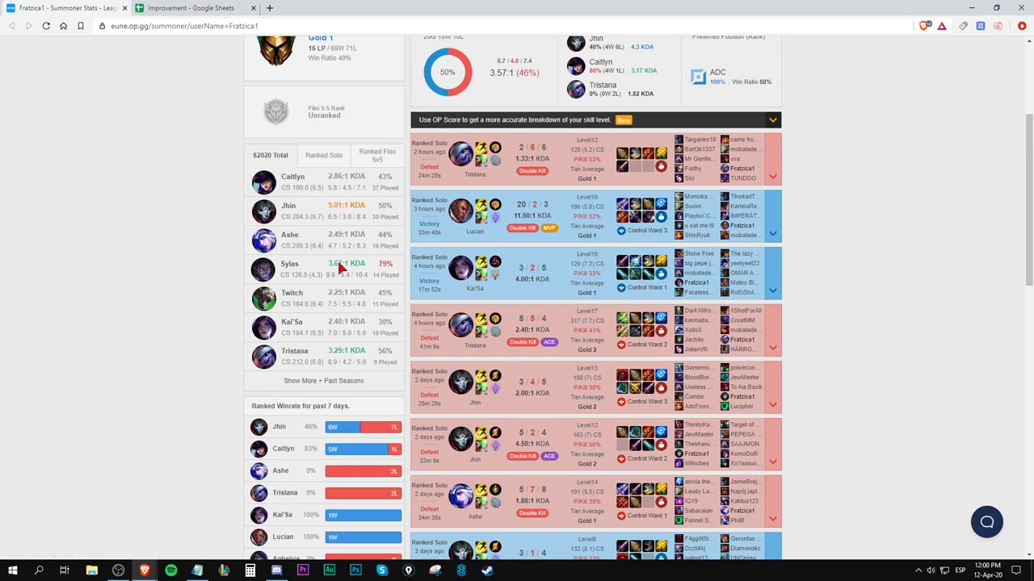
scroll(553, 222, "down", 3)
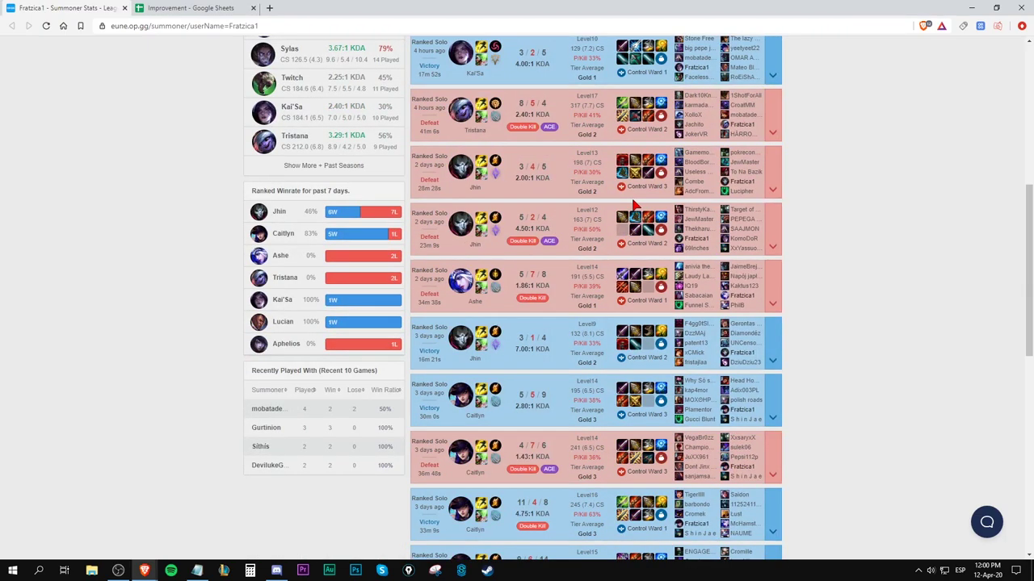
scroll(594, 210, "up", 5)
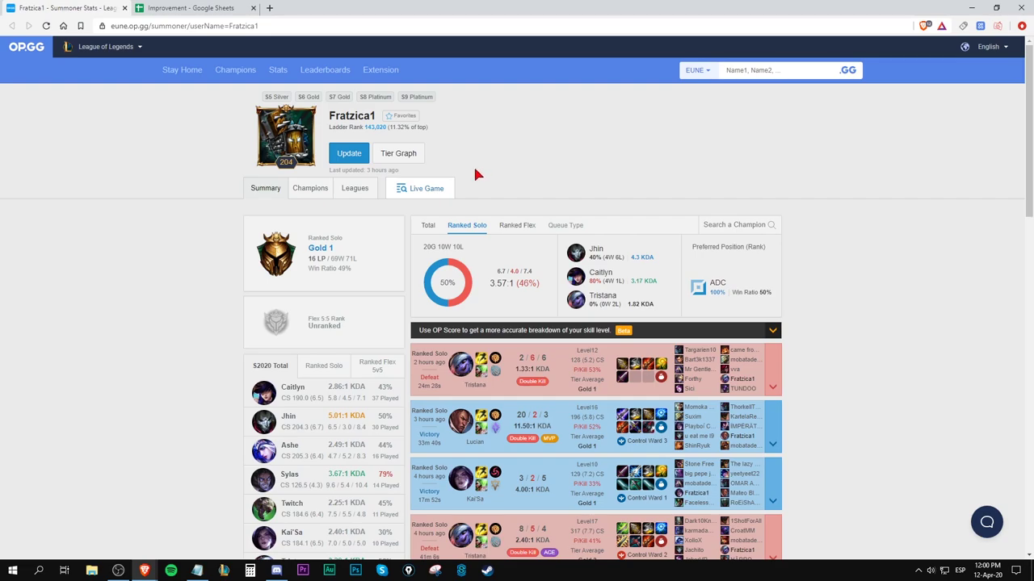
scroll(143, 280, "down", 2)
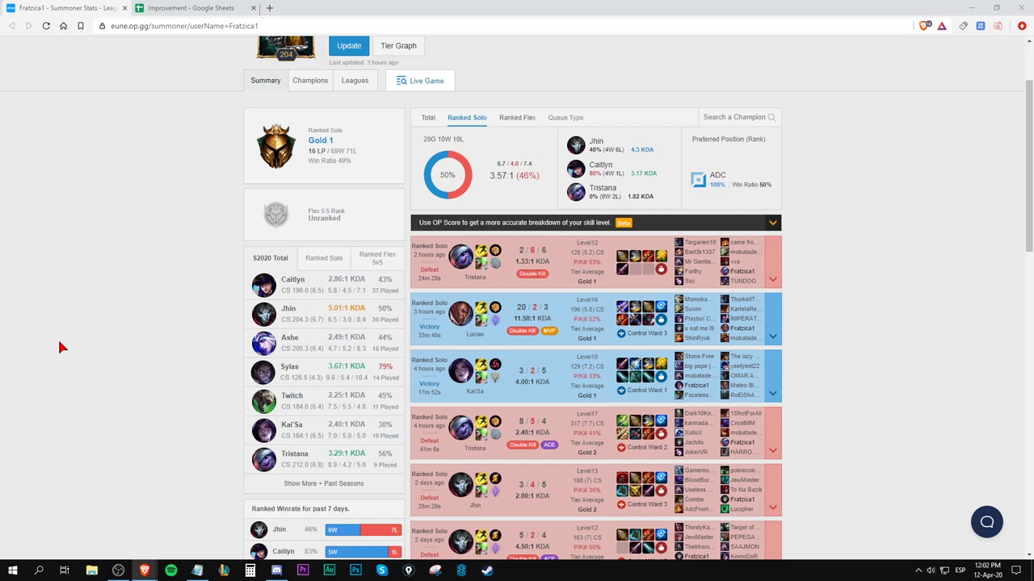
Switch to the Improvement spreadsheet and select cell C10 in the Time column.
left_click(153, 7)
left_click(161, 26)
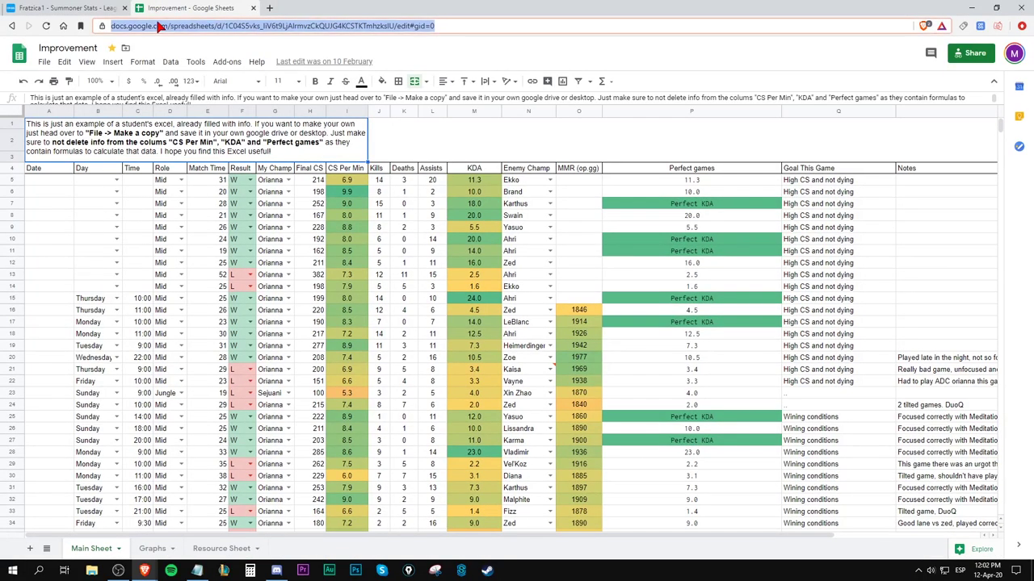
left_click(276, 570)
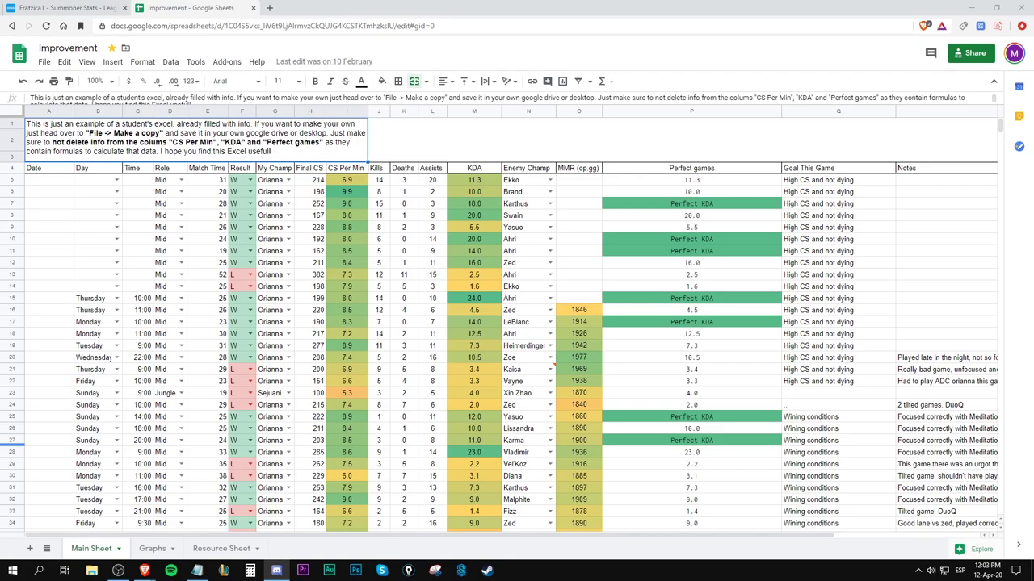
left_click(137, 237)
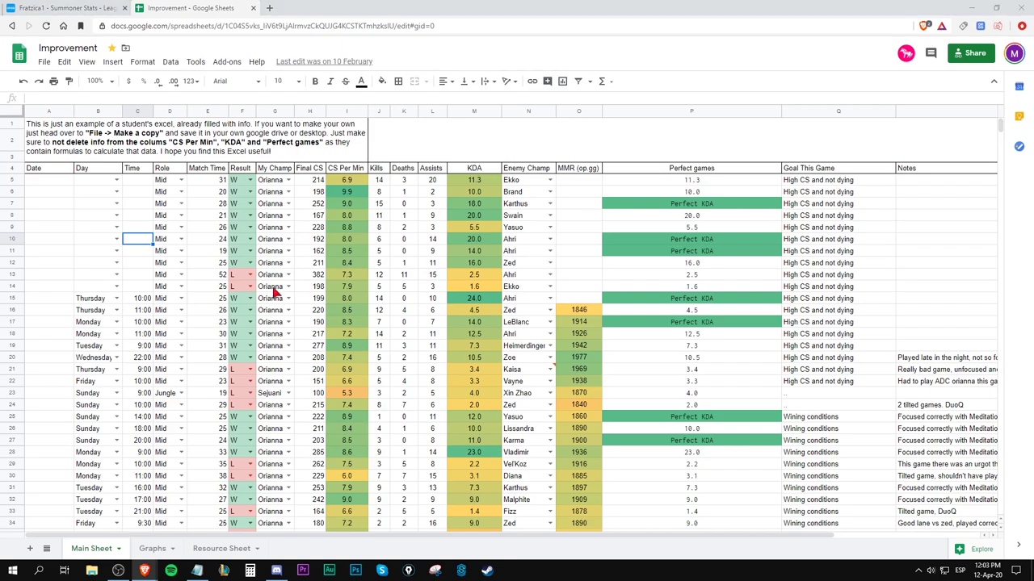
Browse tracker cells G12 and A1, and show the My Champ champion choices before closing them.
left_click(273, 262)
scroll(244, 206, "down", 2)
scroll(244, 206, "up", 2)
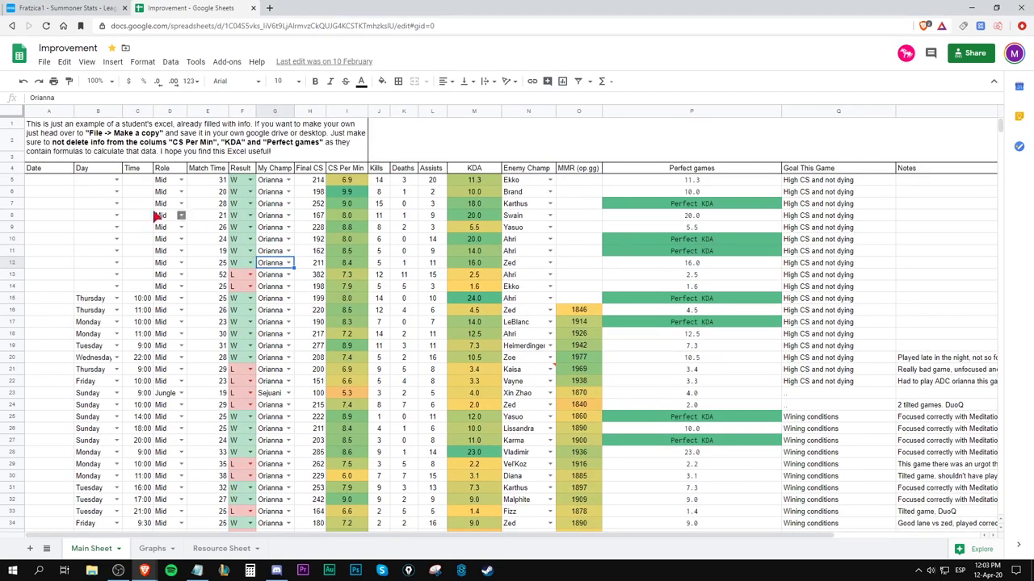
left_click(137, 145)
double_click(271, 186)
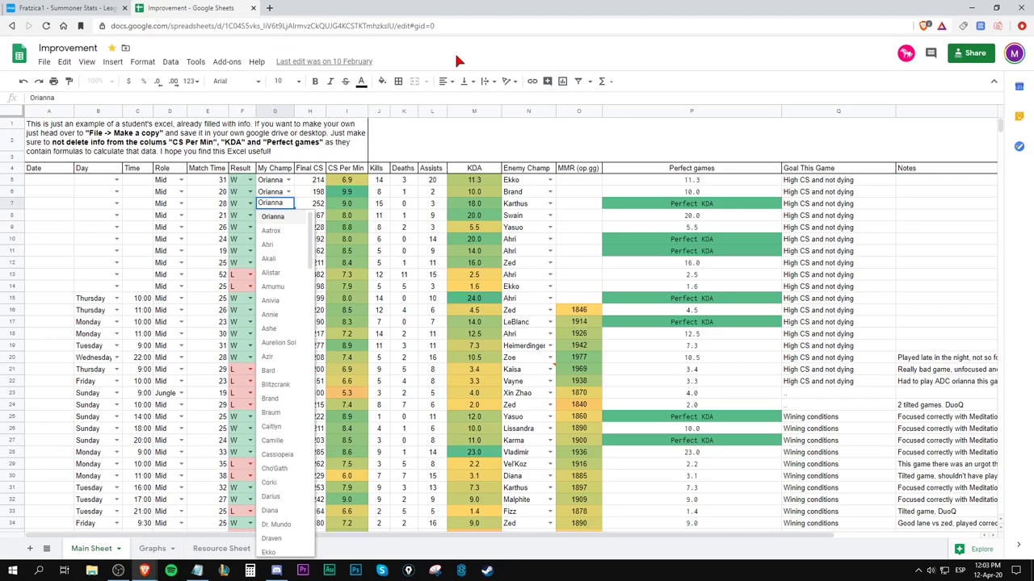
left_click(397, 250)
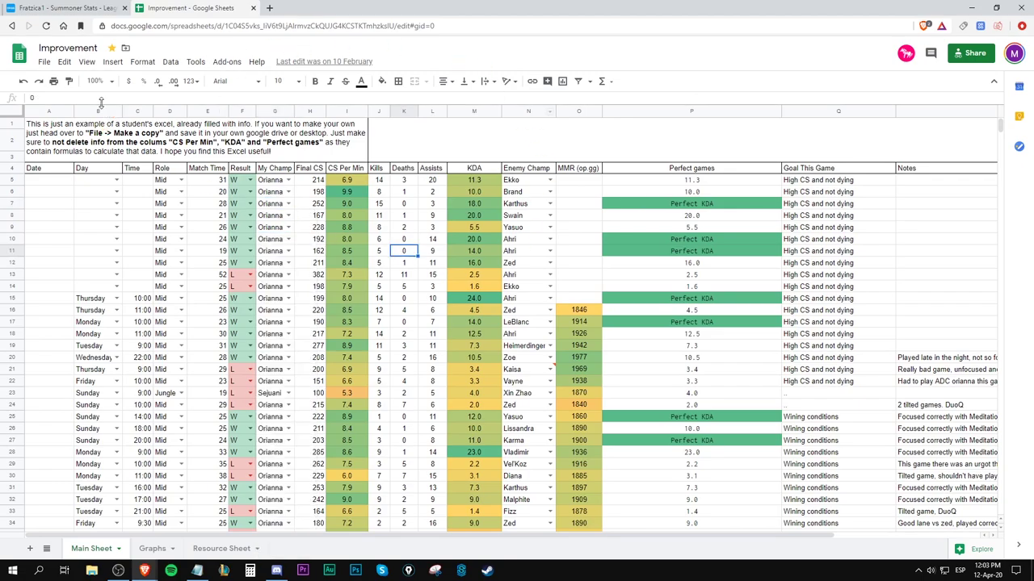
Open the File menu for making a copy, then dismiss it and highlight the logged match rows.
left_click(44, 62)
mouse_move(76, 113)
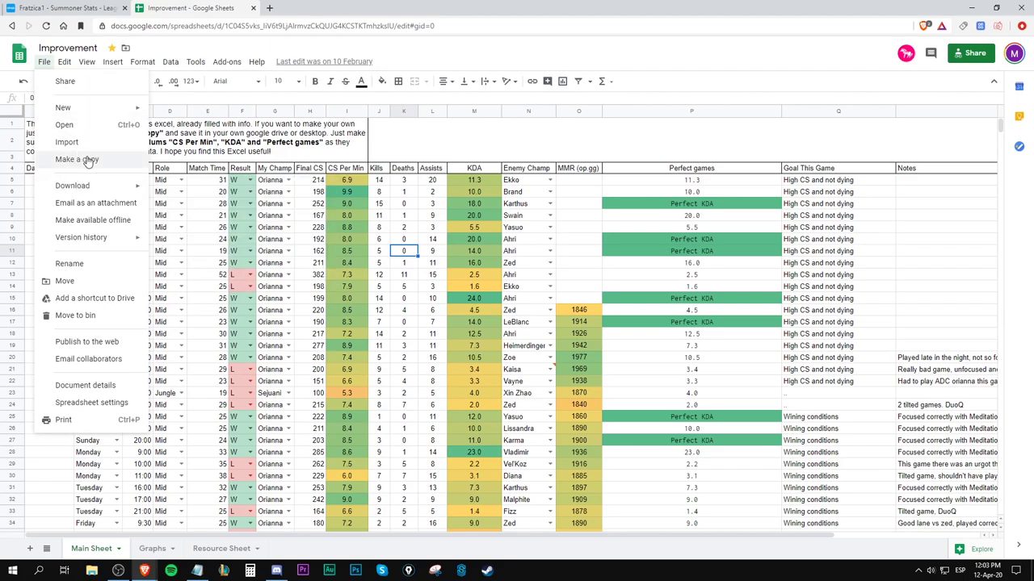
left_click(267, 252)
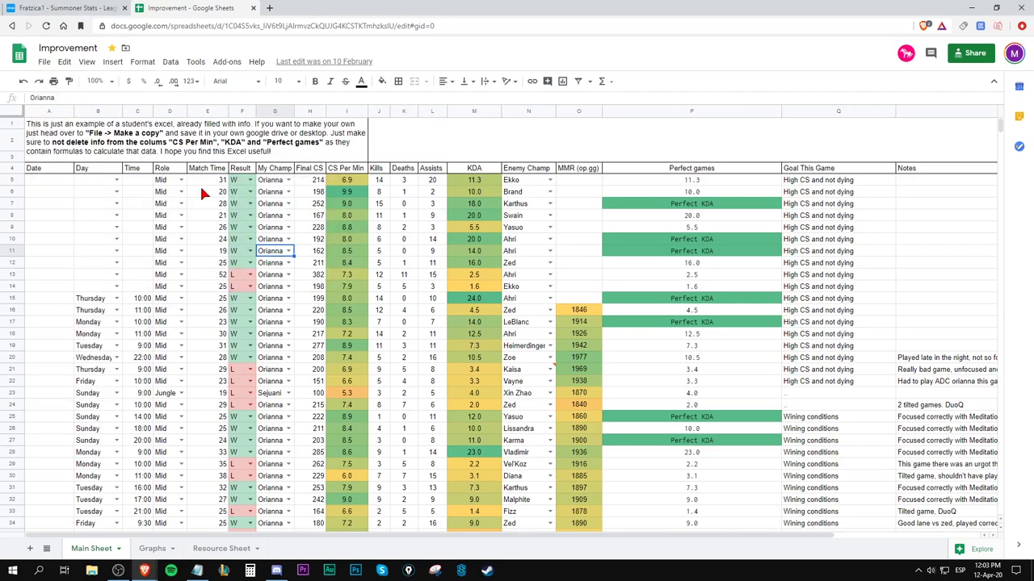
scroll(129, 174, "down", 3)
scroll(129, 174, "up", 3)
left_click_drag(57, 177, 578, 380)
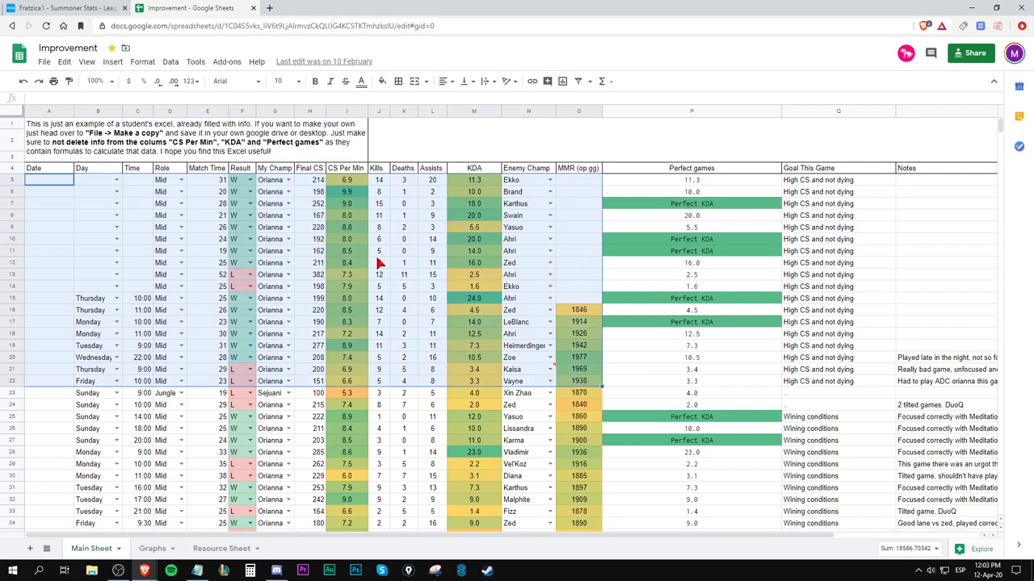
left_click(379, 251)
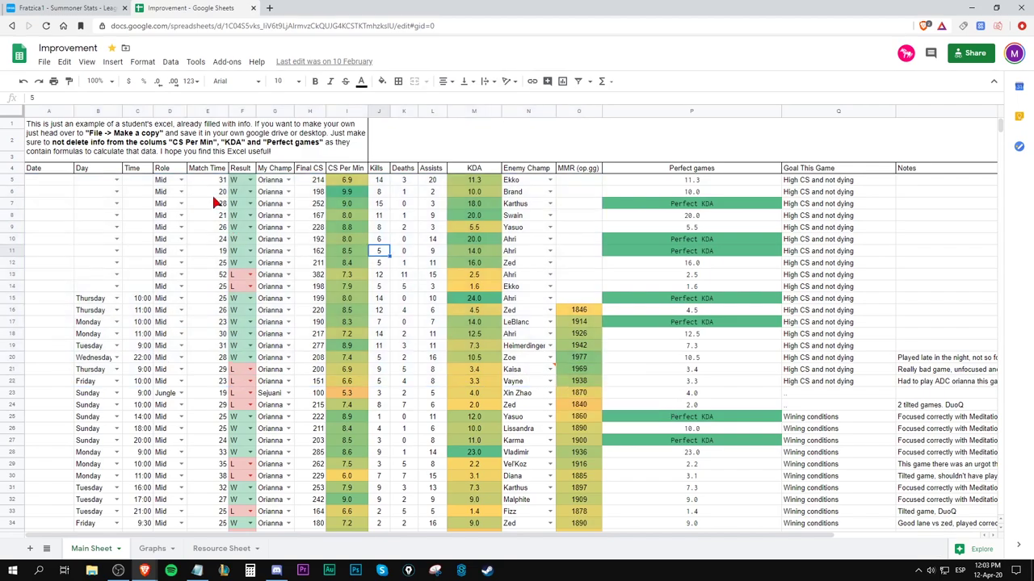
Go through row 5's role, match time, Orianna, 14 kills, enemy Ekko and CS Per Min formula.
left_click(161, 184)
left_click(209, 187)
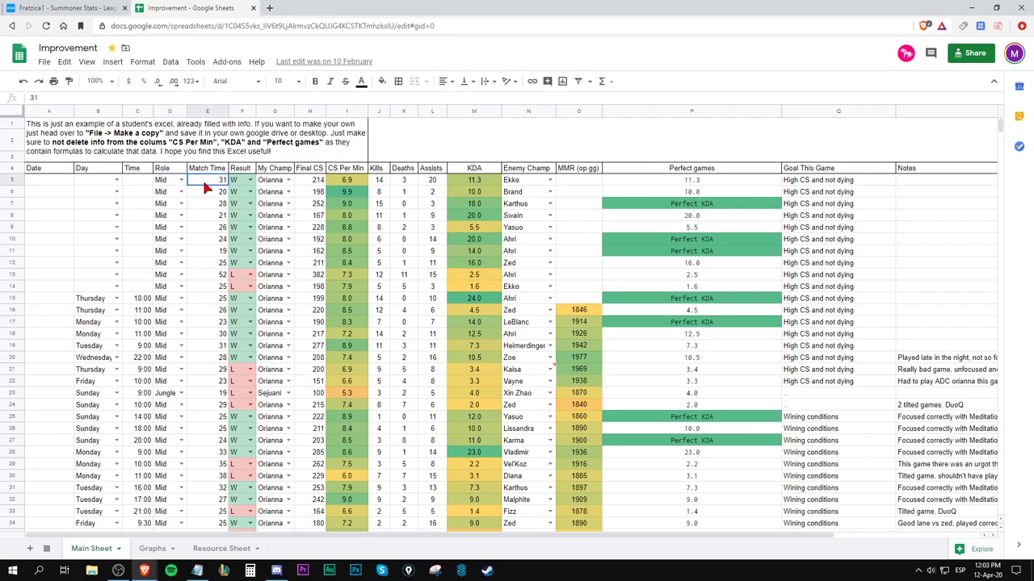
left_click(278, 186)
left_click(377, 184)
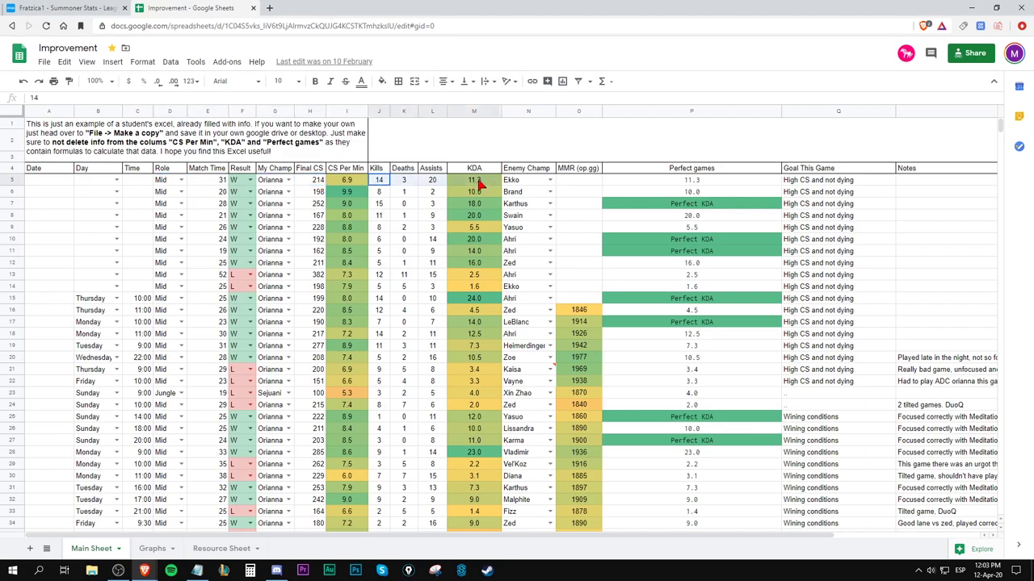
left_click(529, 184)
left_click(344, 188)
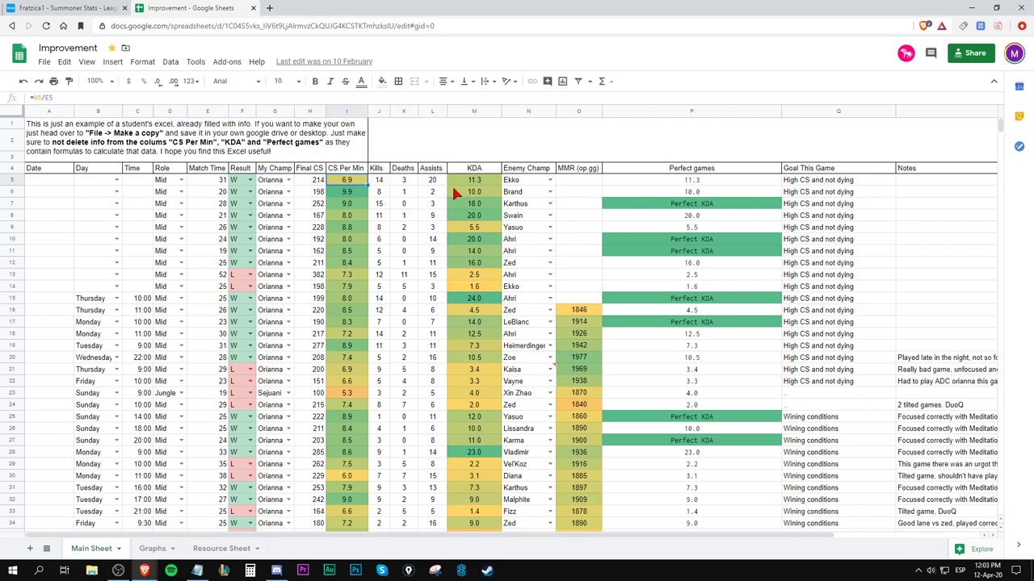
Highlight the first four games' stats, row 11's CS Per Min formula and the High CS and not-dying goals.
left_click_drag(436, 182, 184, 224)
left_click(356, 252)
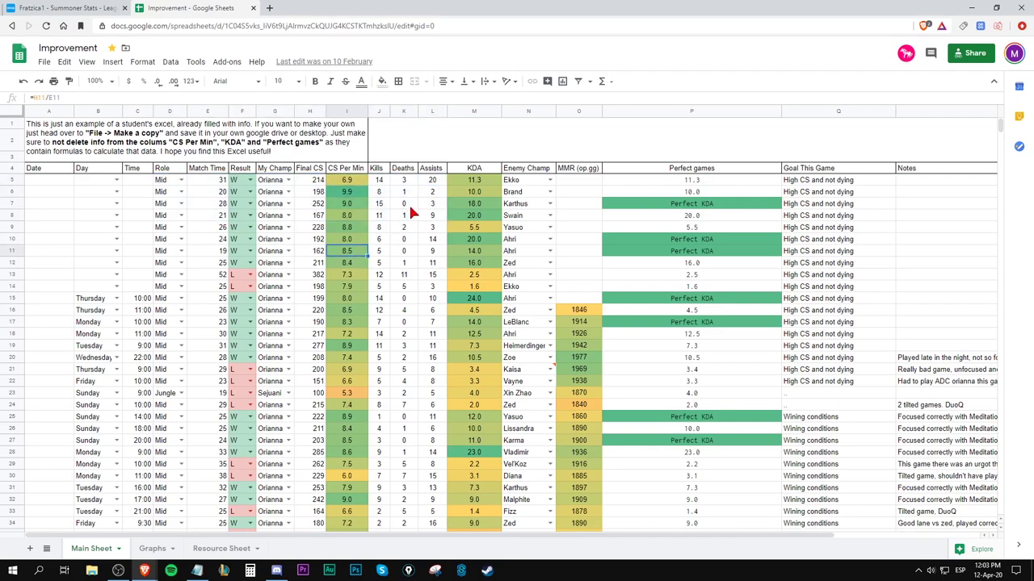
left_click_drag(814, 184, 856, 386)
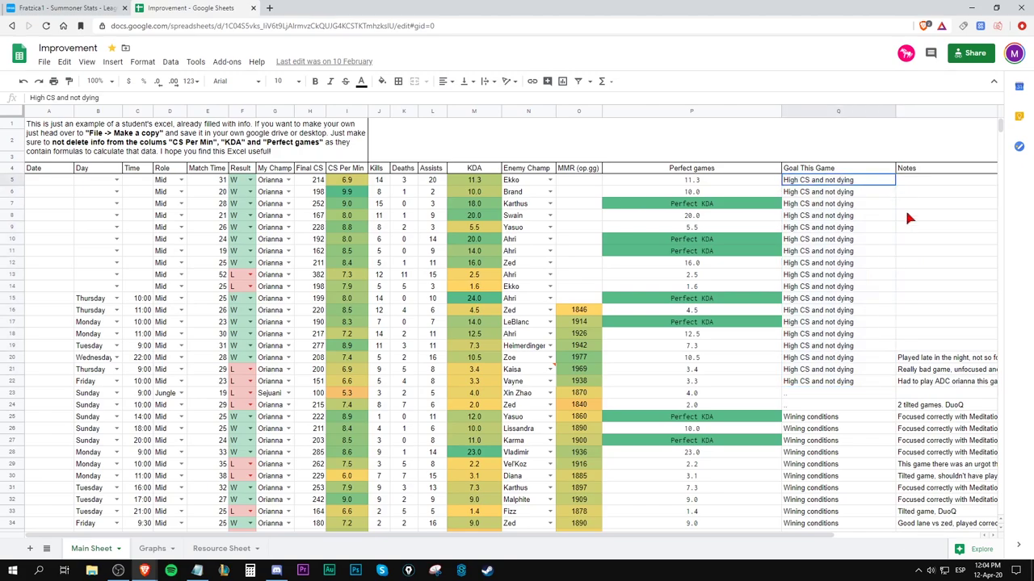
key("shift+Right")
key("shift+Down")
left_click(820, 183)
left_click(801, 196)
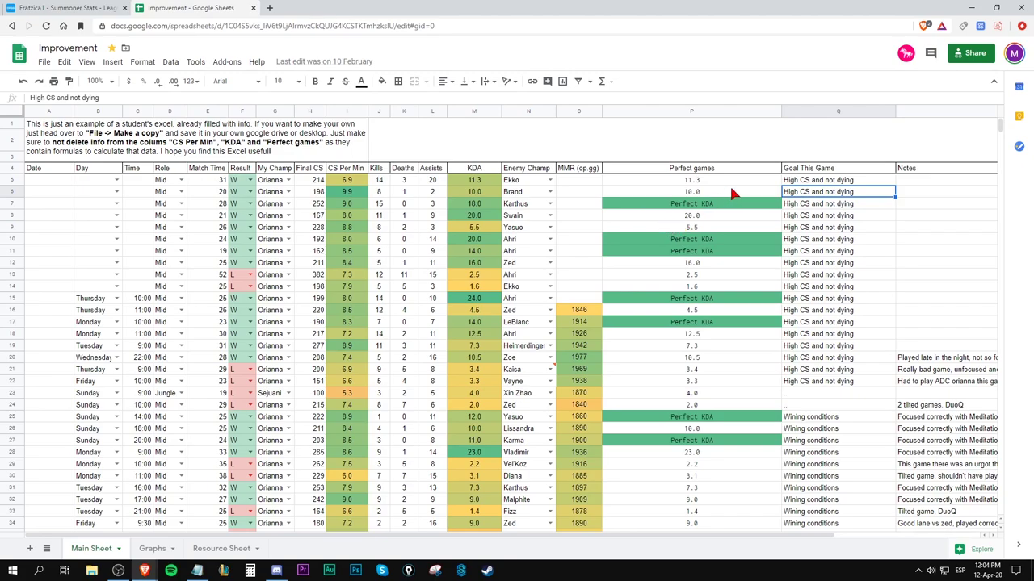
left_click(819, 182)
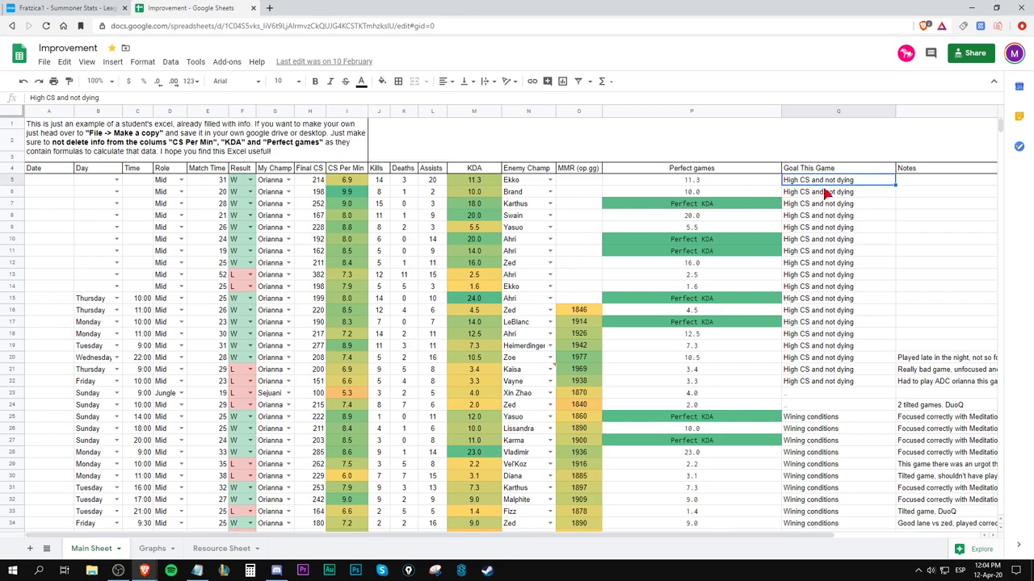
left_click(814, 193)
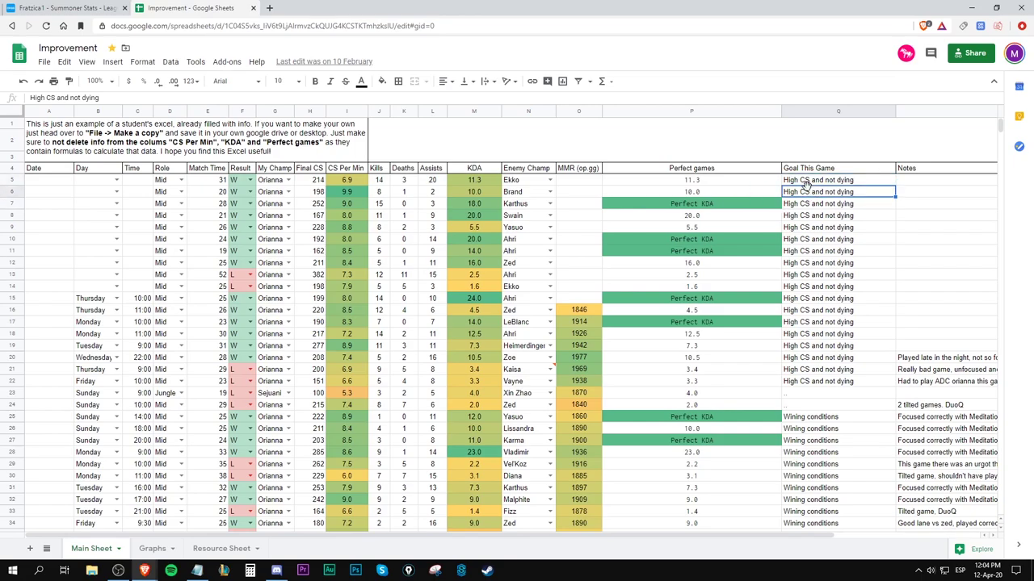
left_click(806, 184)
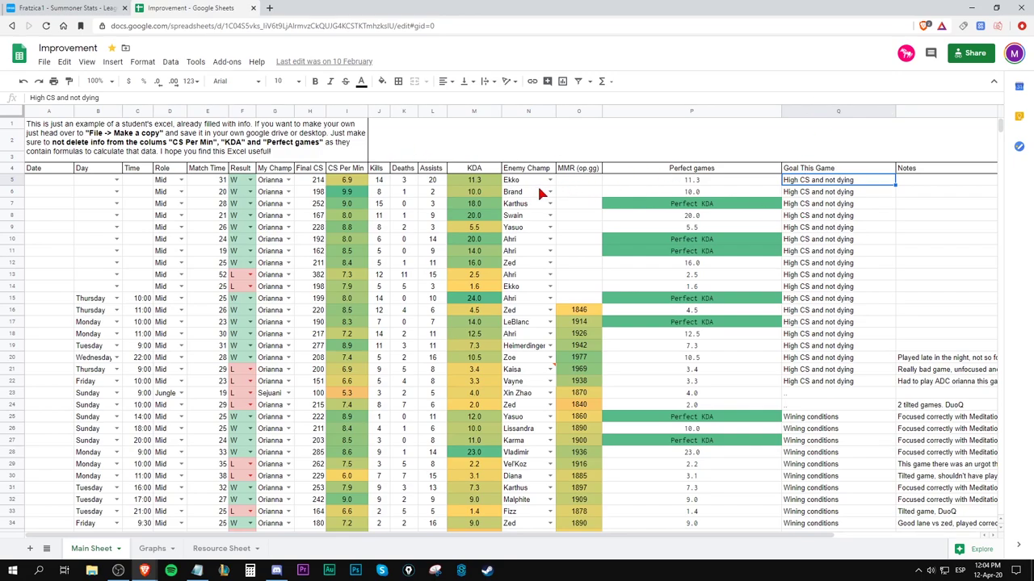
left_click(810, 192)
left_click(808, 205)
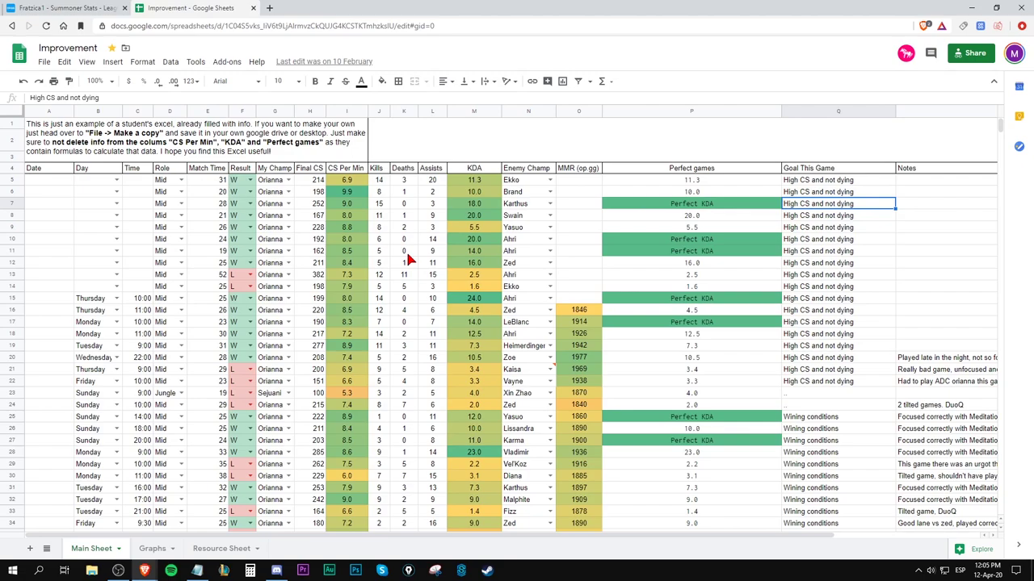
left_click(842, 184)
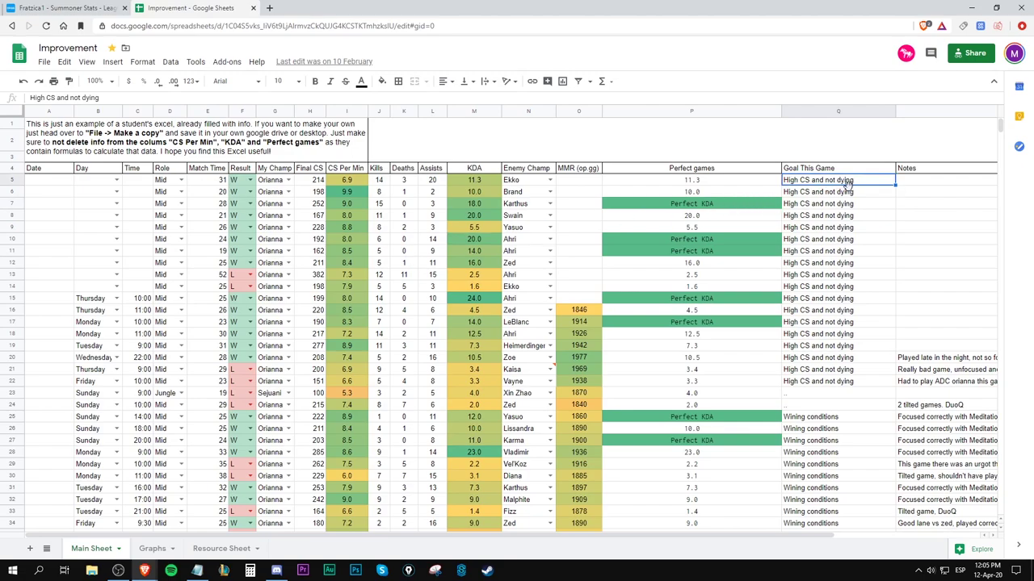
left_click_drag(847, 182, 839, 380)
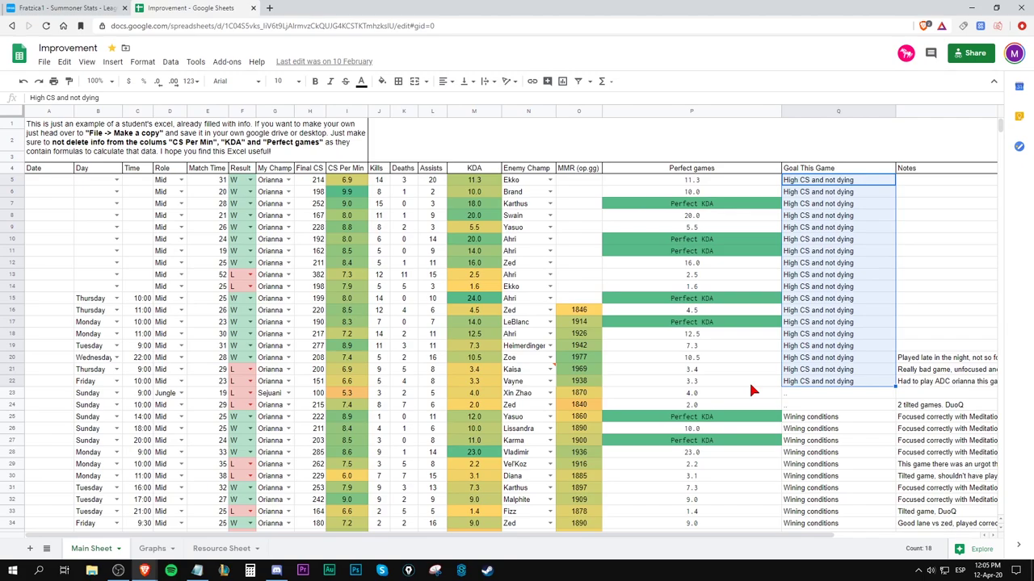
left_click_drag(836, 181, 839, 315)
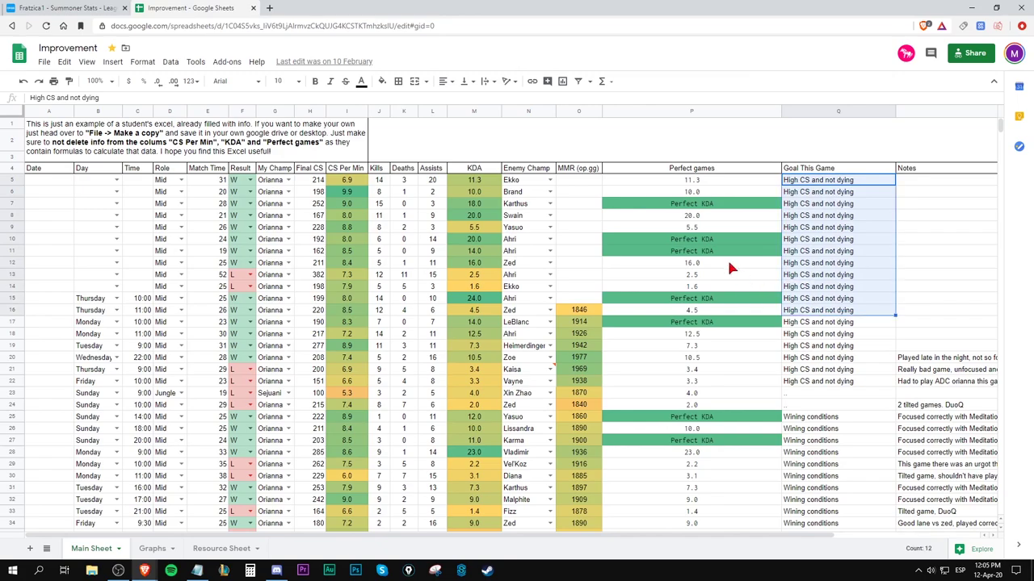
left_click(469, 298)
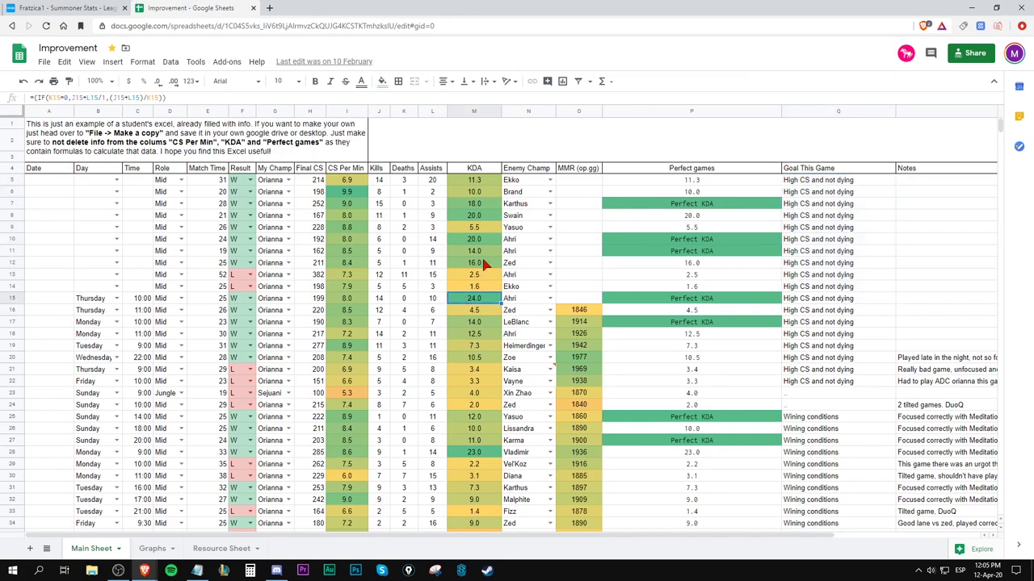
left_click(485, 244)
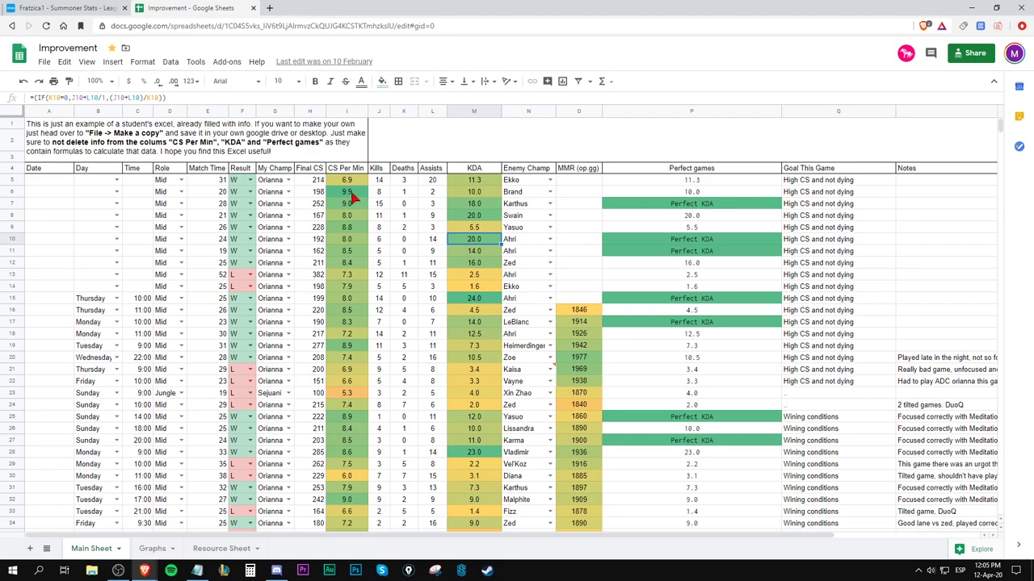
left_click_drag(347, 192, 348, 289)
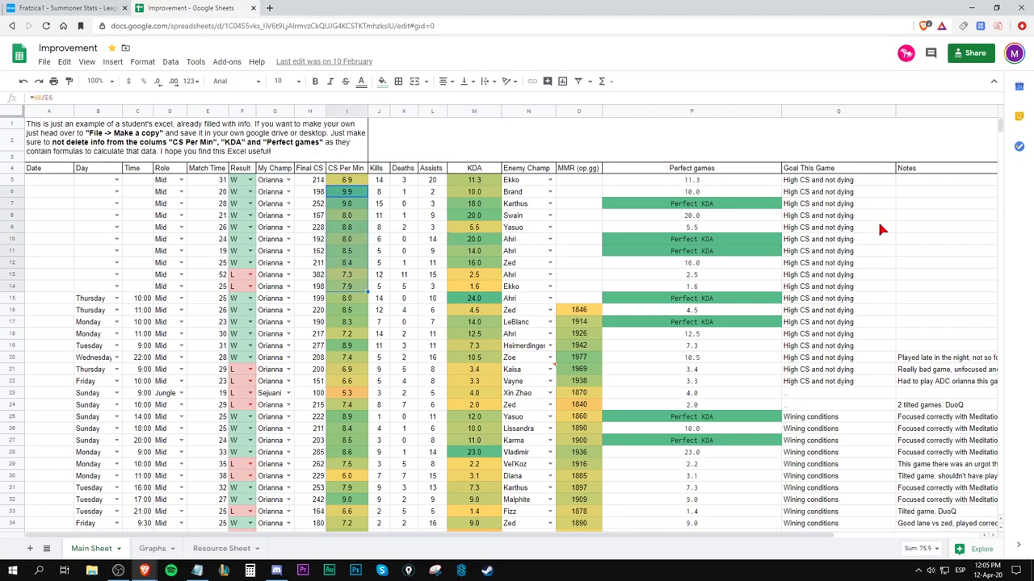
left_click(803, 193)
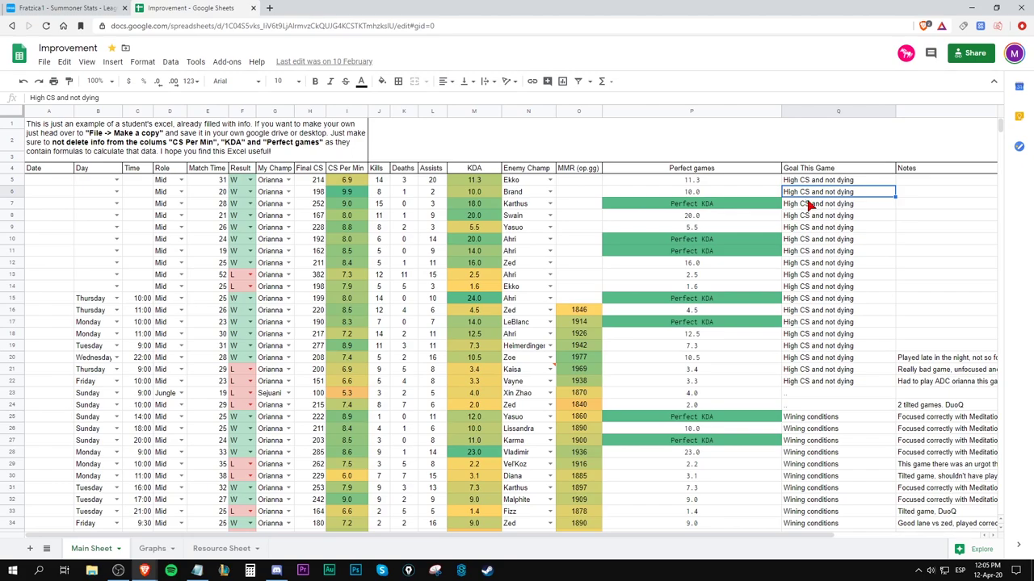
left_click(808, 205)
key("Up")
key("Up")
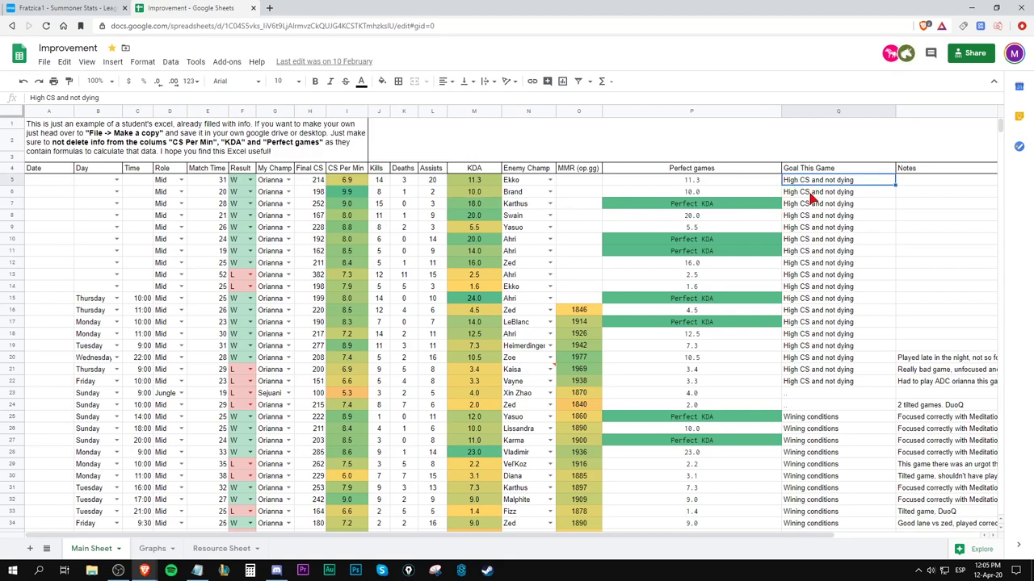
left_click(810, 195)
left_click(835, 314, "shift")
left_click(834, 228)
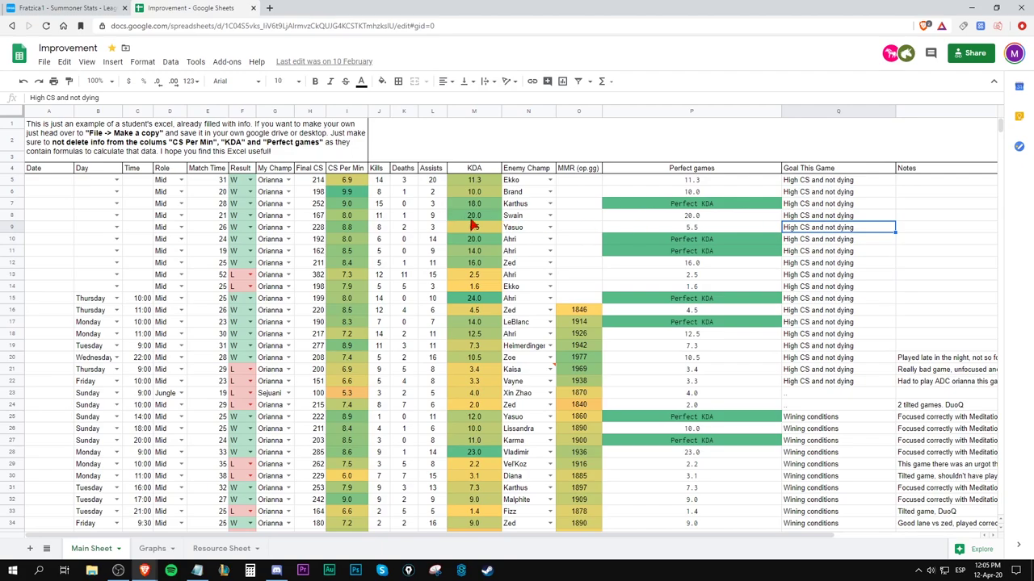
left_click_drag(355, 194, 800, 277)
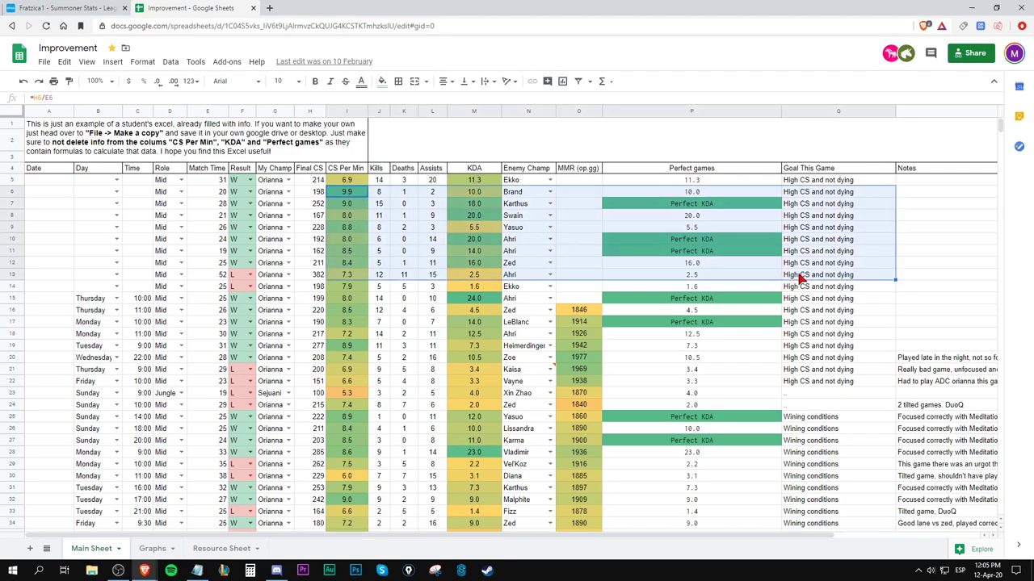
left_click(796, 264)
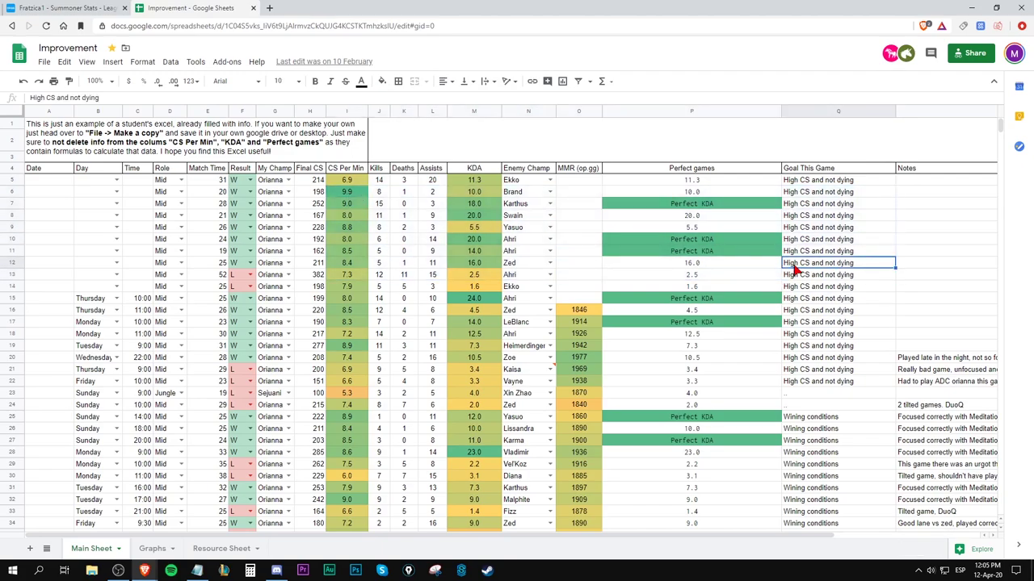
scroll(795, 269, "down", 5)
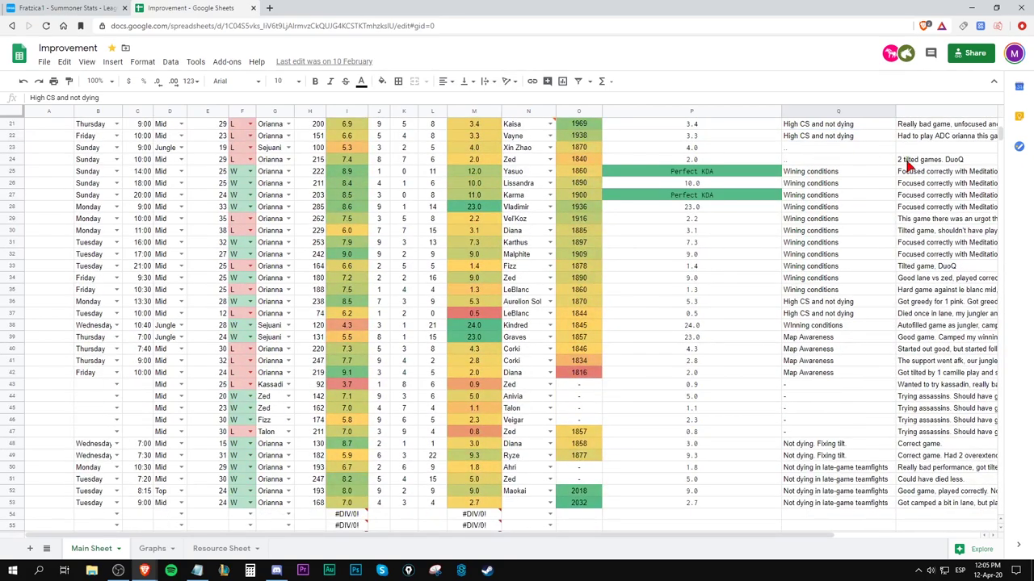
left_click_drag(837, 171, 417, 307)
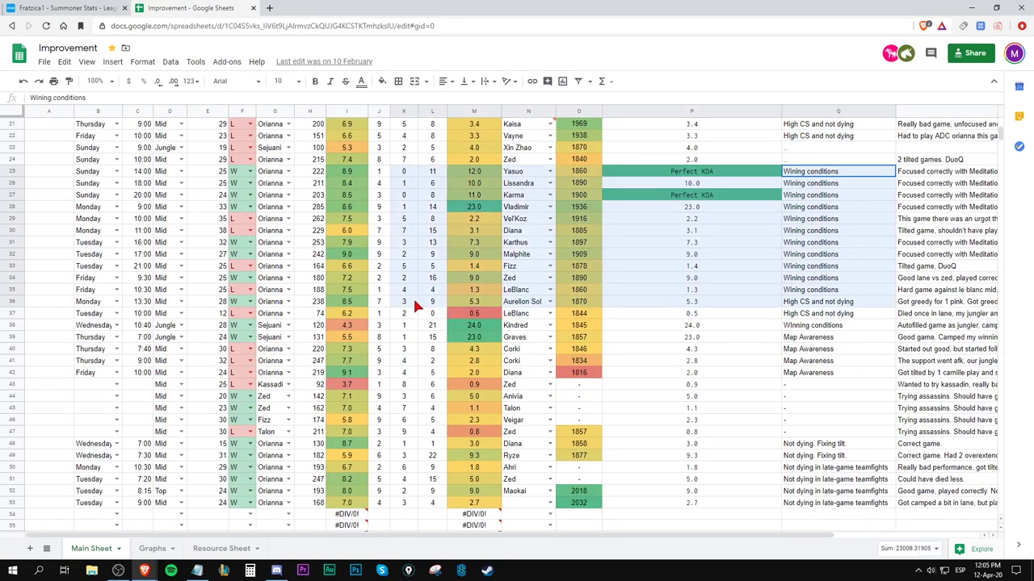
left_click(784, 292)
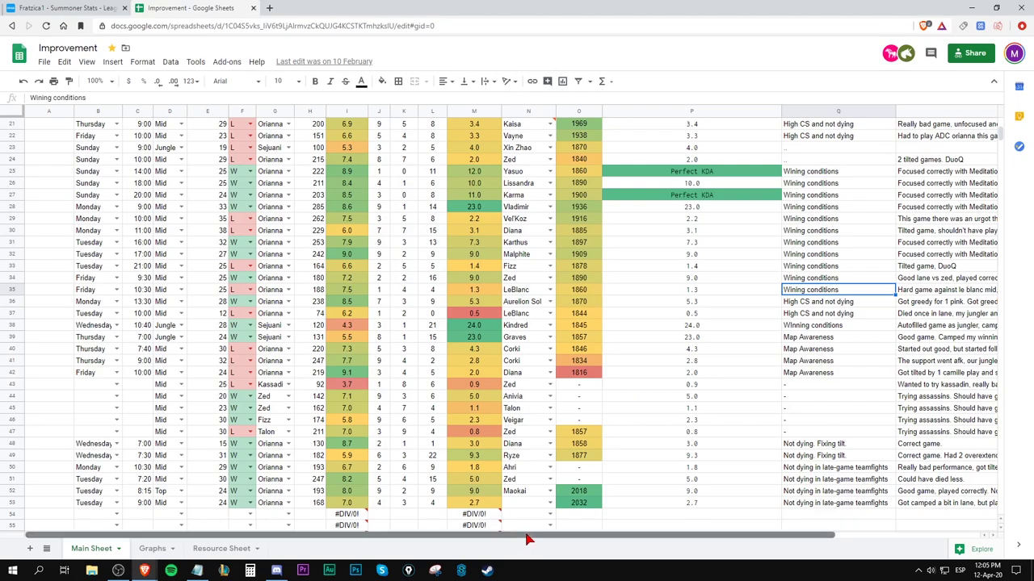
scroll(525, 539, "right", 1)
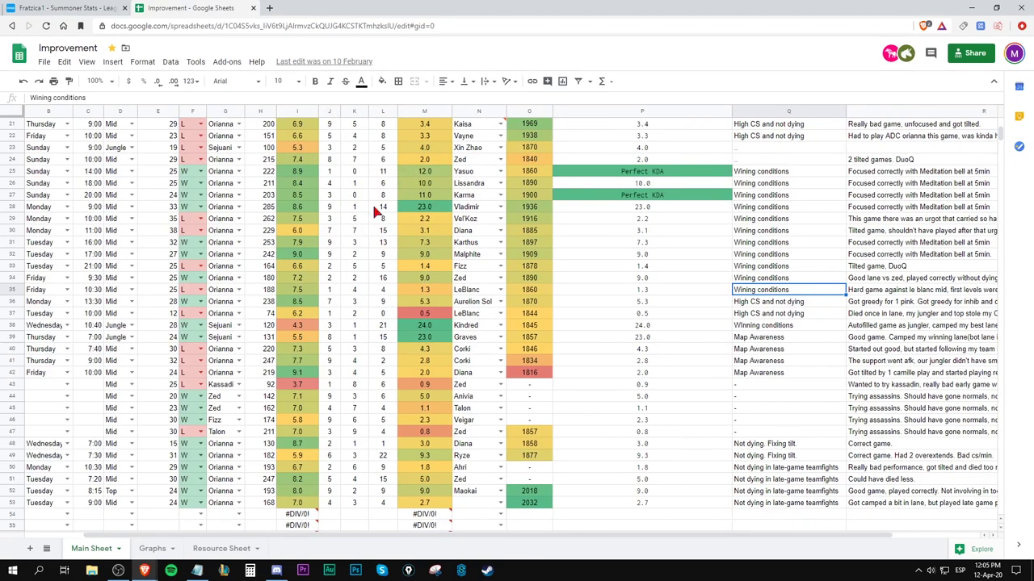
left_click_drag(861, 176, 892, 292)
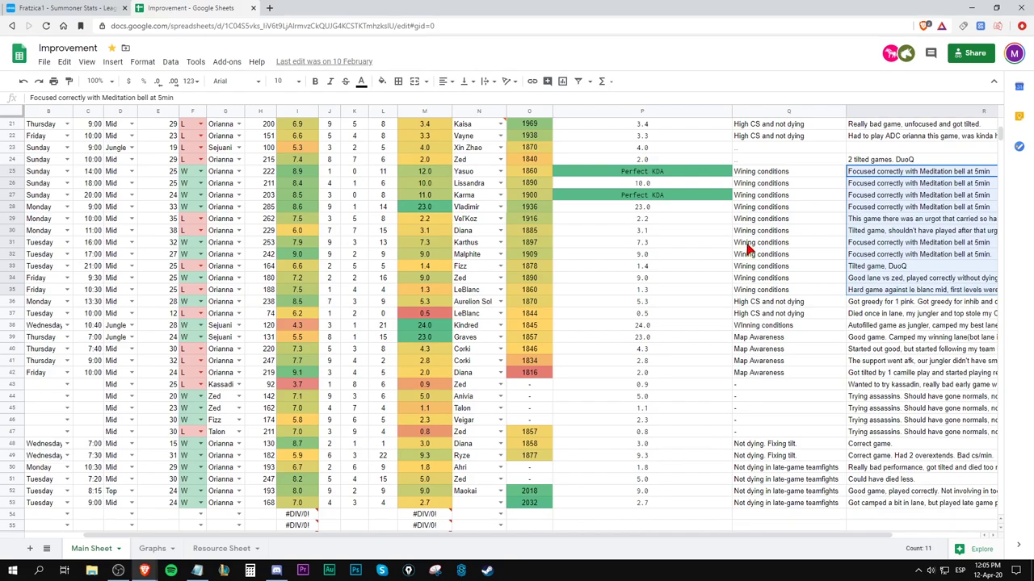
left_click(767, 177)
left_click_drag(757, 304, 759, 319)
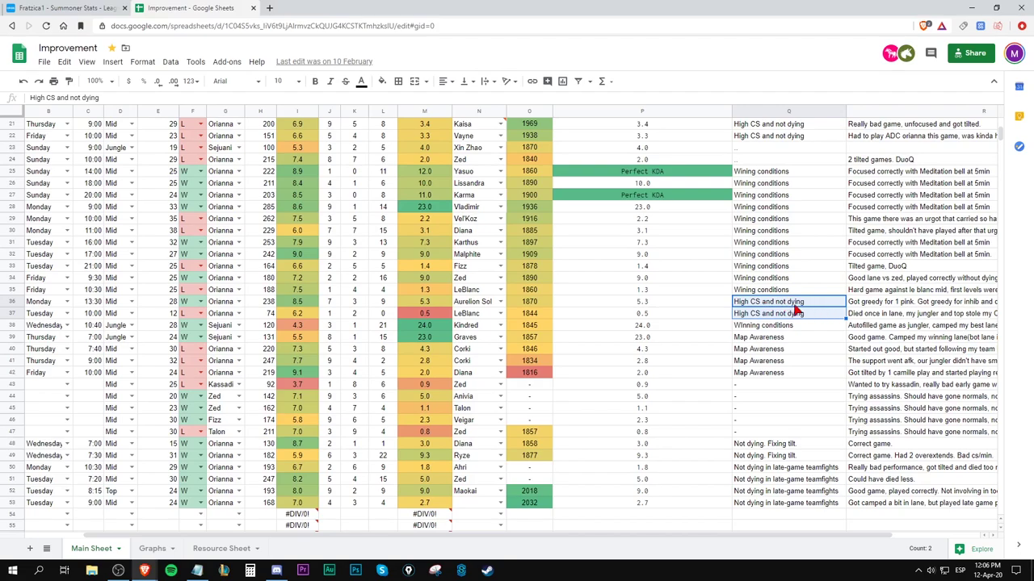
left_click_drag(879, 307, 84, 313)
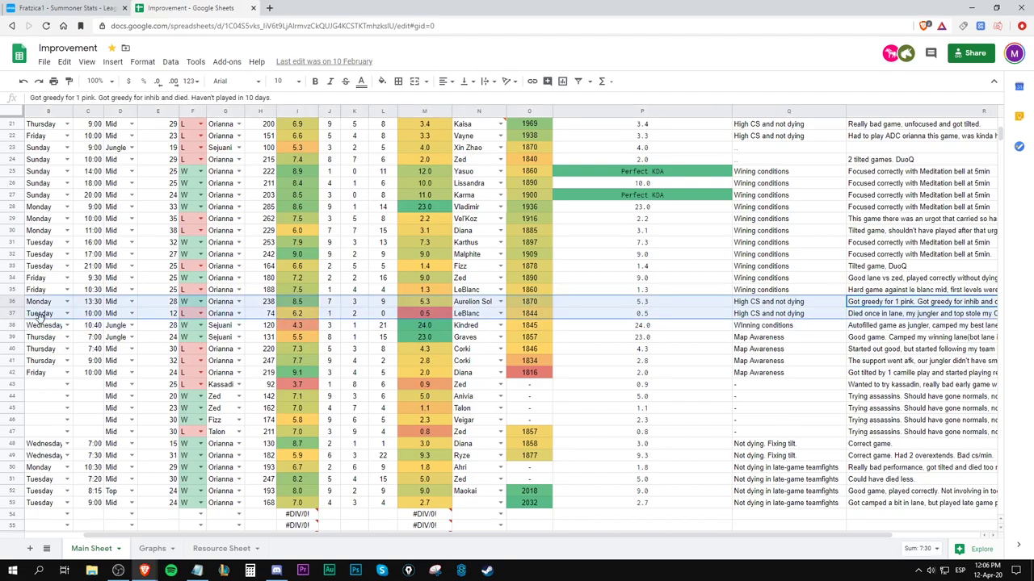
left_click(783, 337)
scroll(762, 339, "down", 3)
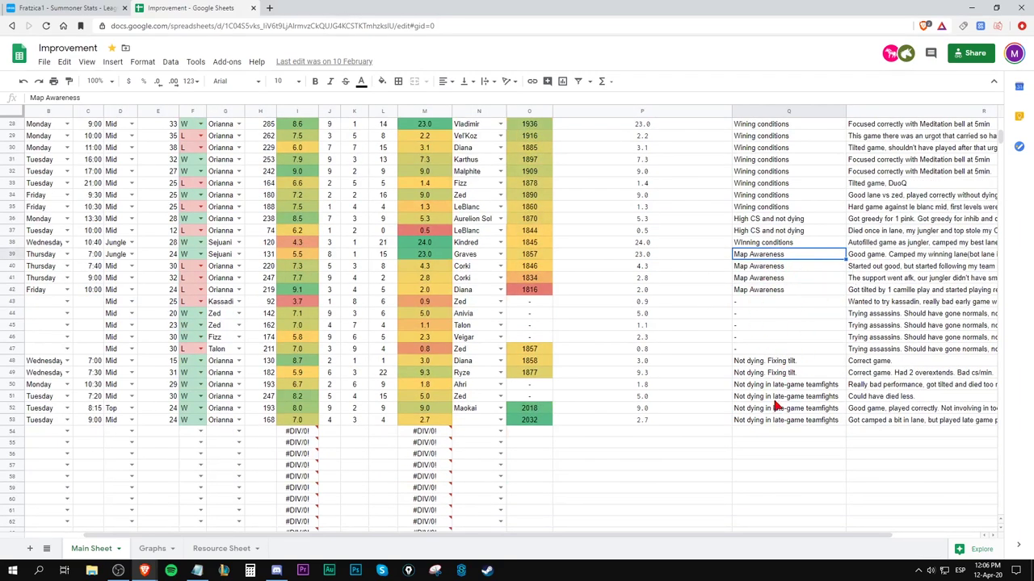
left_click_drag(780, 386, 762, 426)
scroll(761, 420, "up", 10)
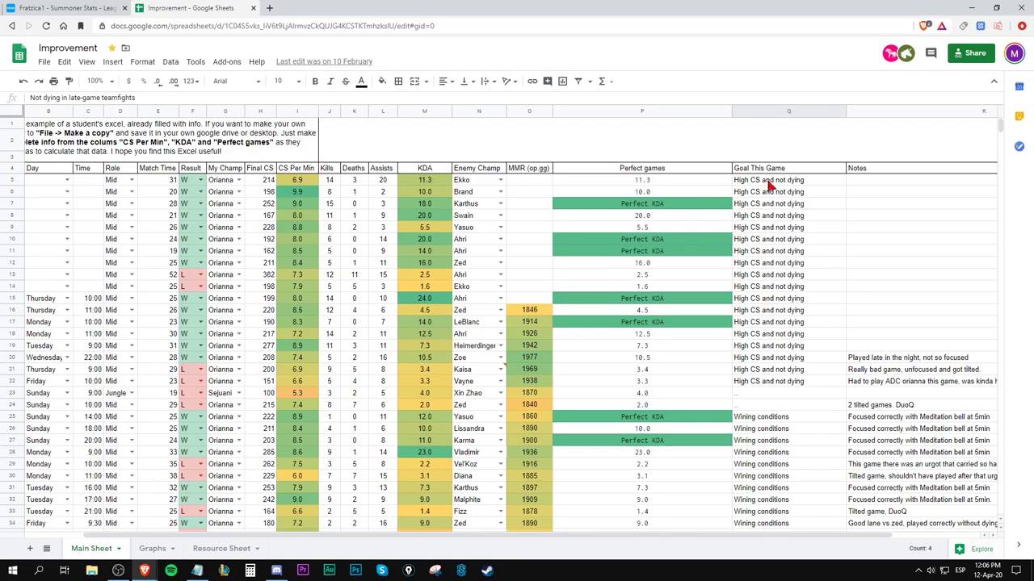
left_click_drag(773, 185, 747, 384)
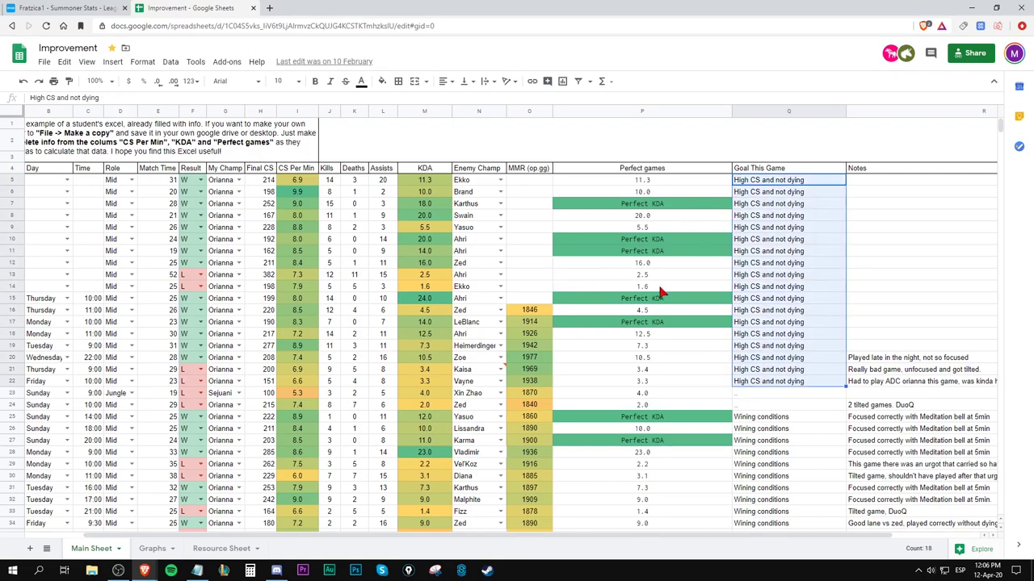
left_click(44, 62)
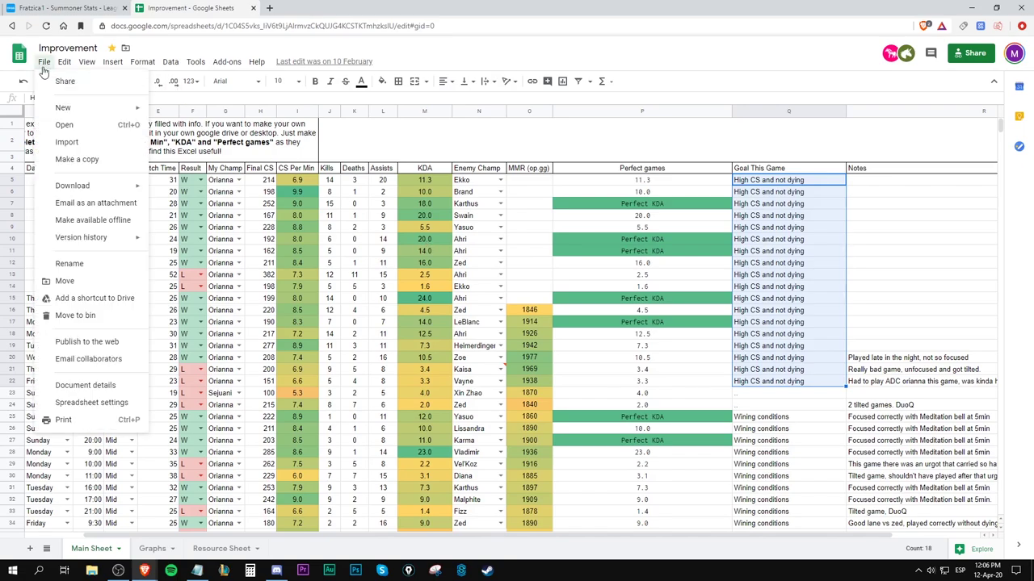
left_click(288, 204)
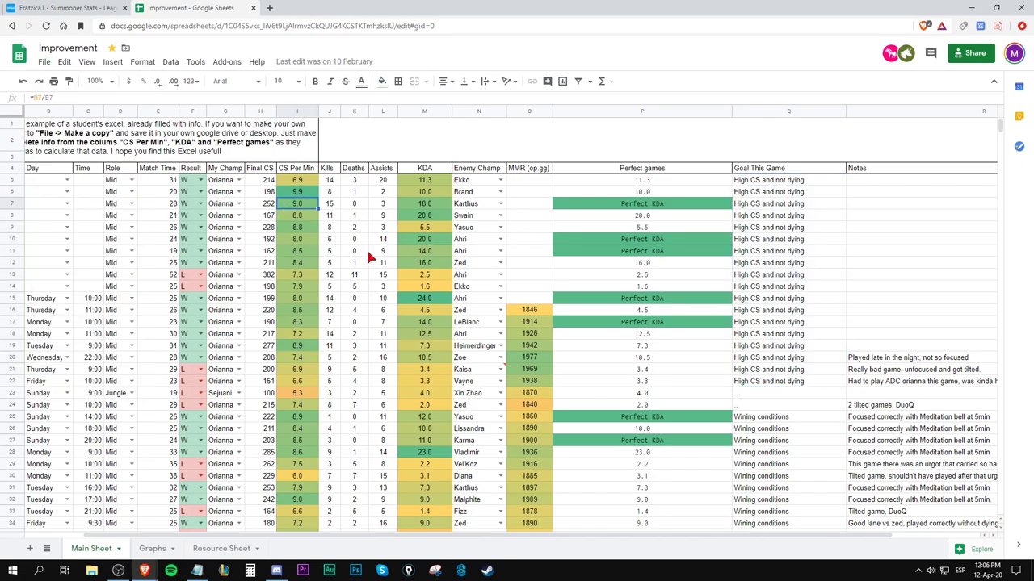
left_click_drag(537, 537, 394, 525)
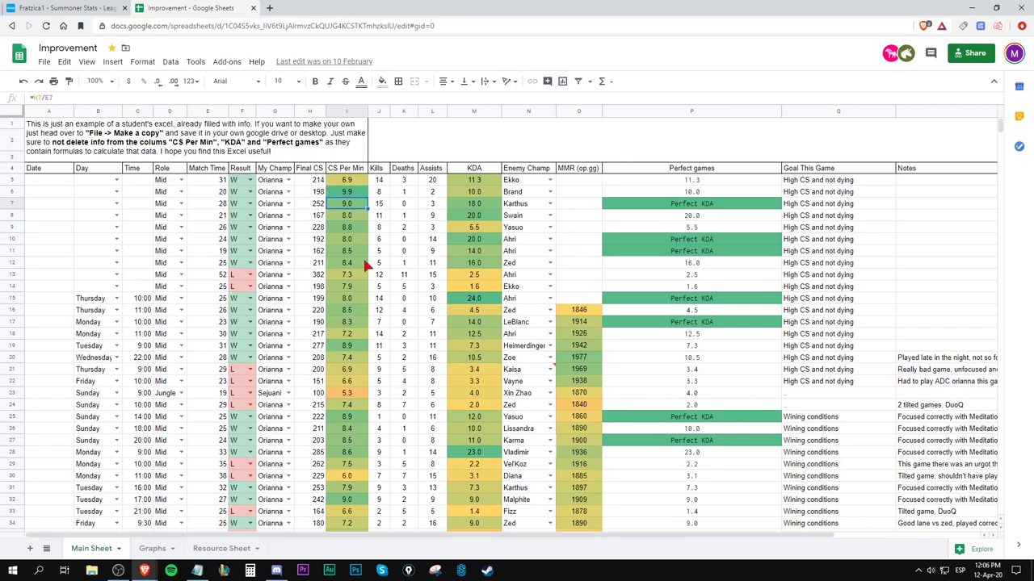
left_click_drag(51, 179, 311, 529)
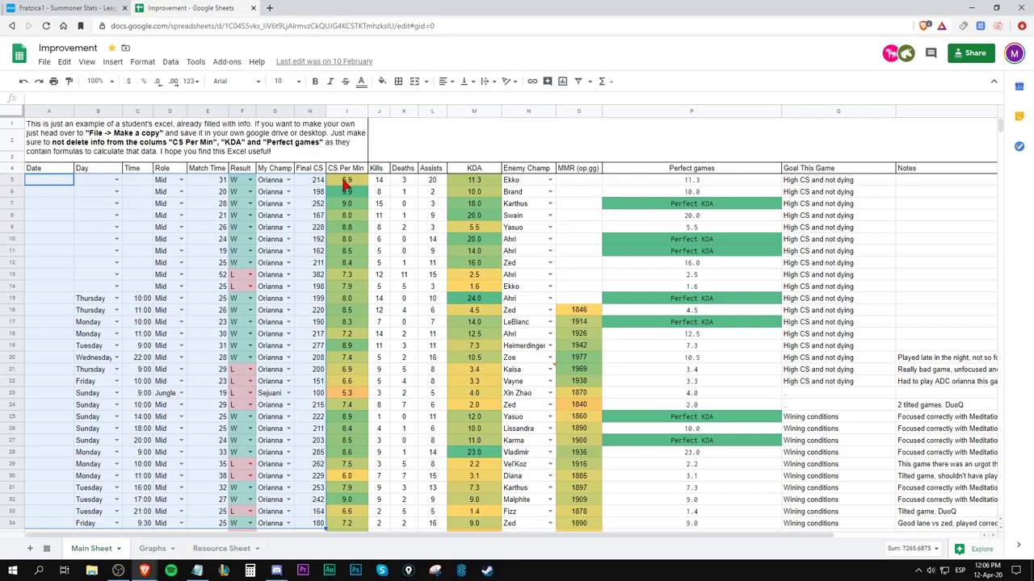
left_click(347, 187)
left_click_drag(319, 191, 81, 477)
left_click_drag(380, 183, 432, 526)
left_click_drag(511, 185, 583, 532)
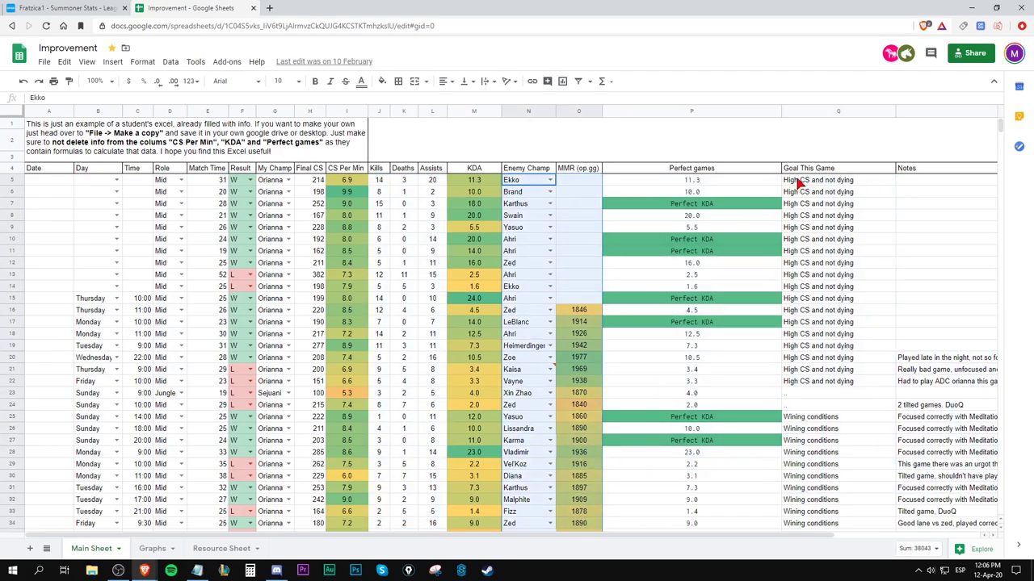
left_click_drag(794, 180, 943, 515)
left_click(892, 329)
scroll(891, 328, "up", 2)
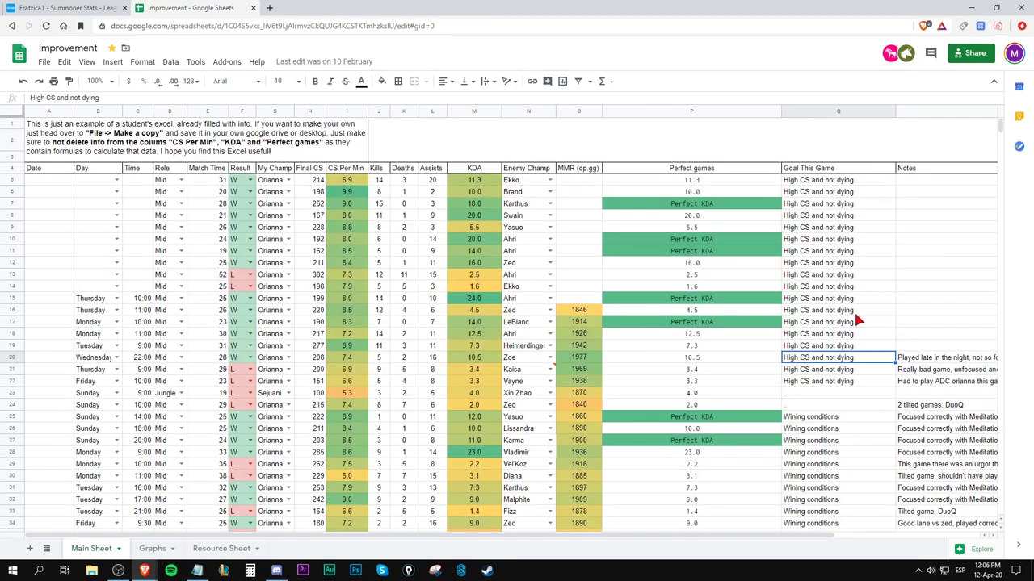
left_click(361, 113)
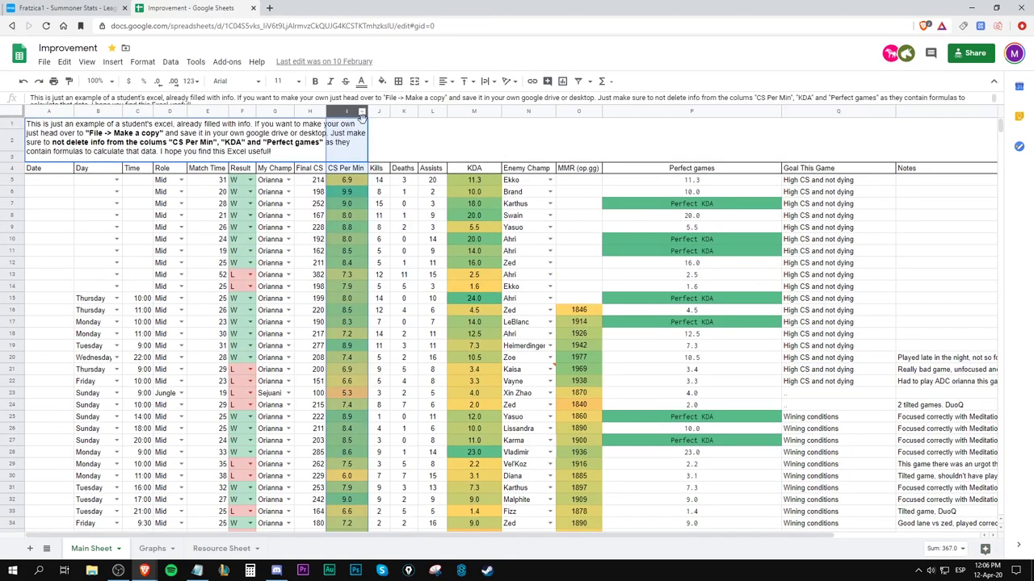
Select the KDA and Perfect columns, then Final CS 214 and Kills 14, before returning to OP.GG.
left_click(474, 112)
left_click(681, 113, "ctrl")
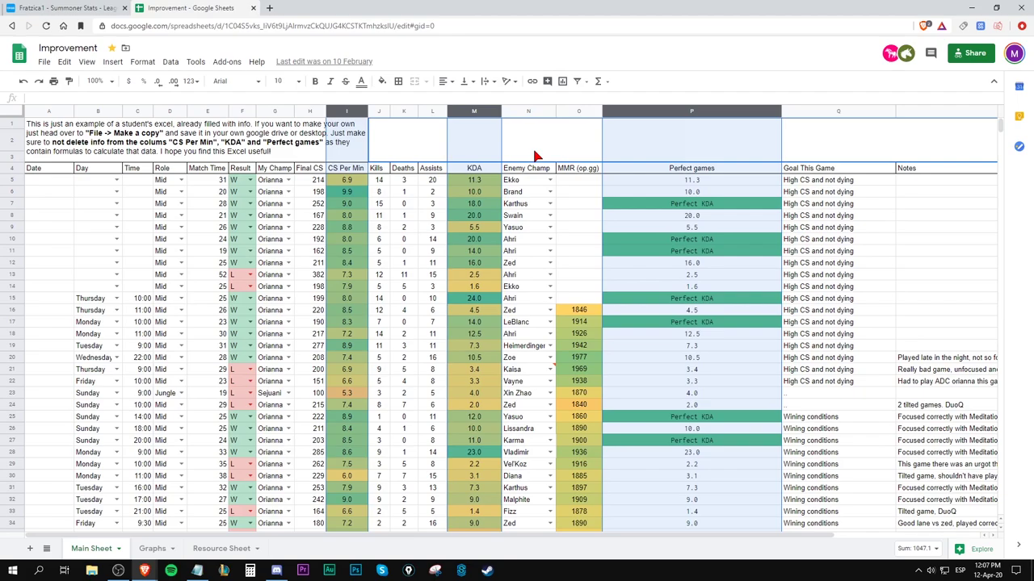
left_click(314, 181)
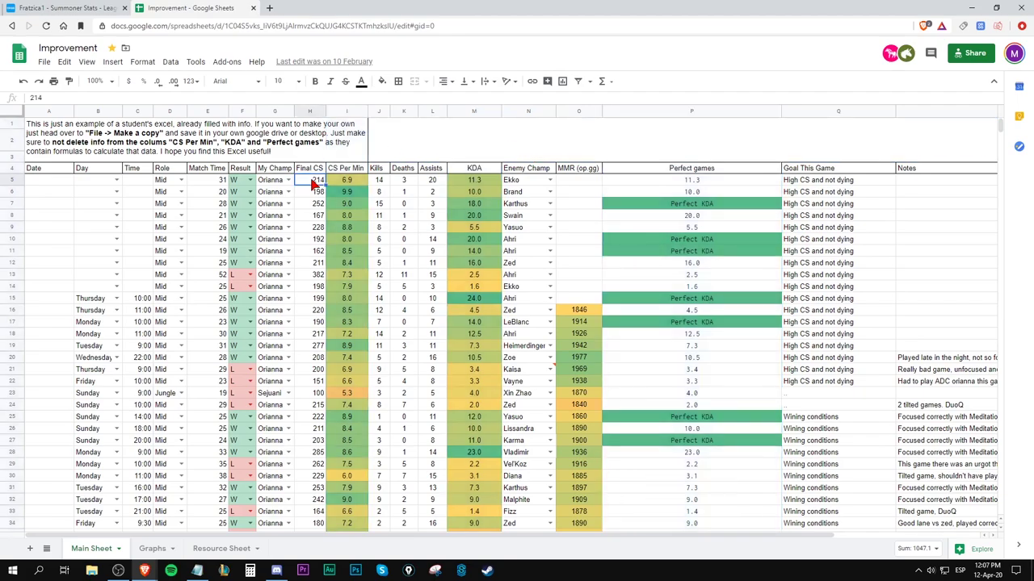
left_click(372, 182)
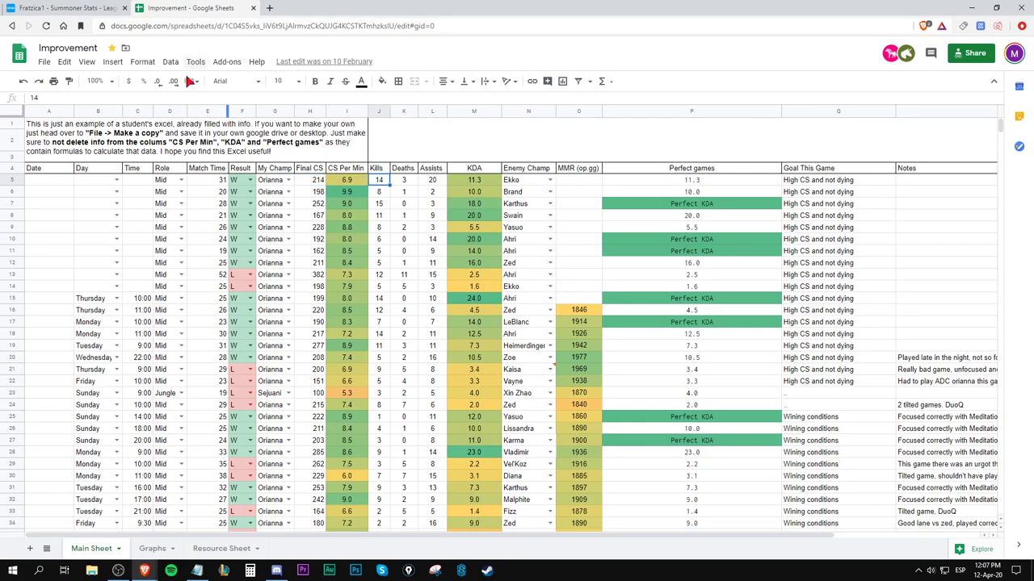
left_click(85, 7)
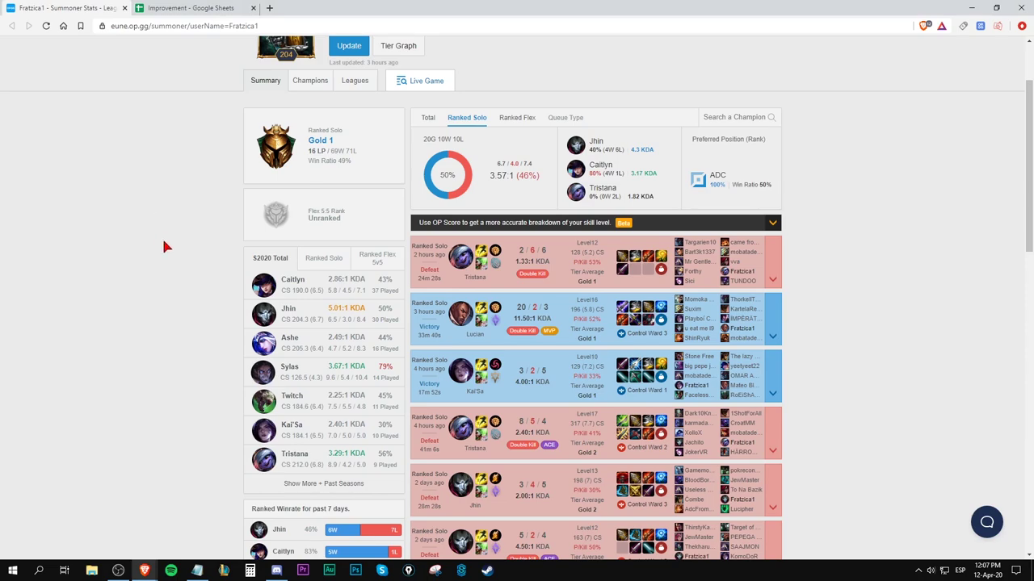
left_click(226, 7)
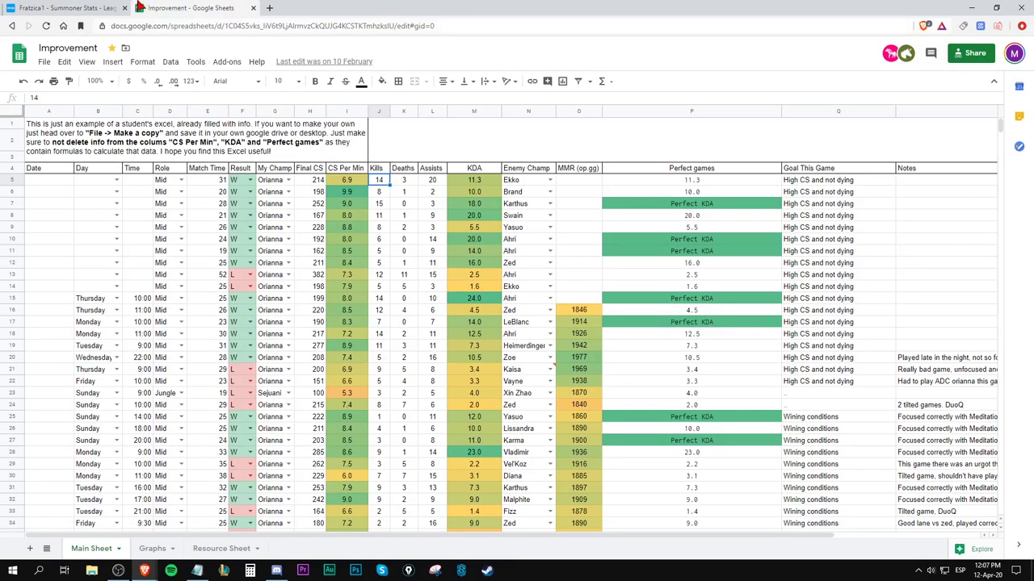
left_click(94, 8)
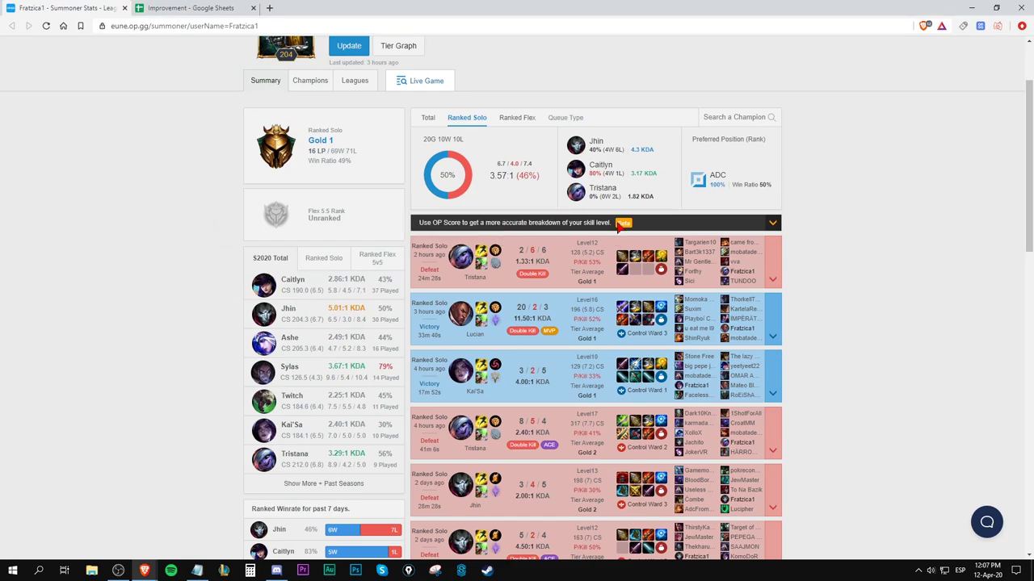
left_click_drag(571, 252, 599, 251)
left_click(601, 252)
scroll(573, 300, "down", 2)
scroll(570, 307, "up", 2)
left_click(208, 9)
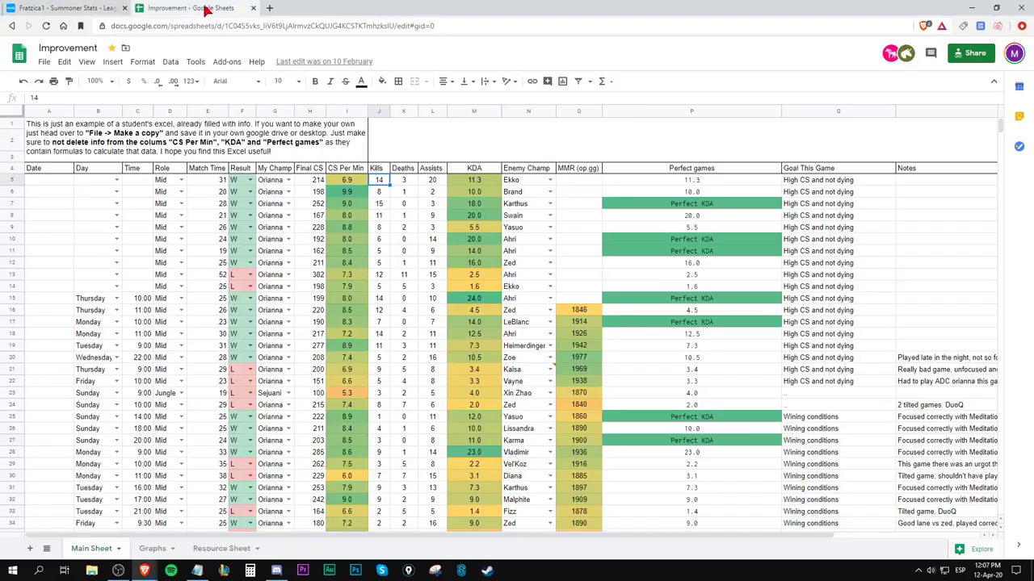
left_click_drag(820, 191, 832, 355)
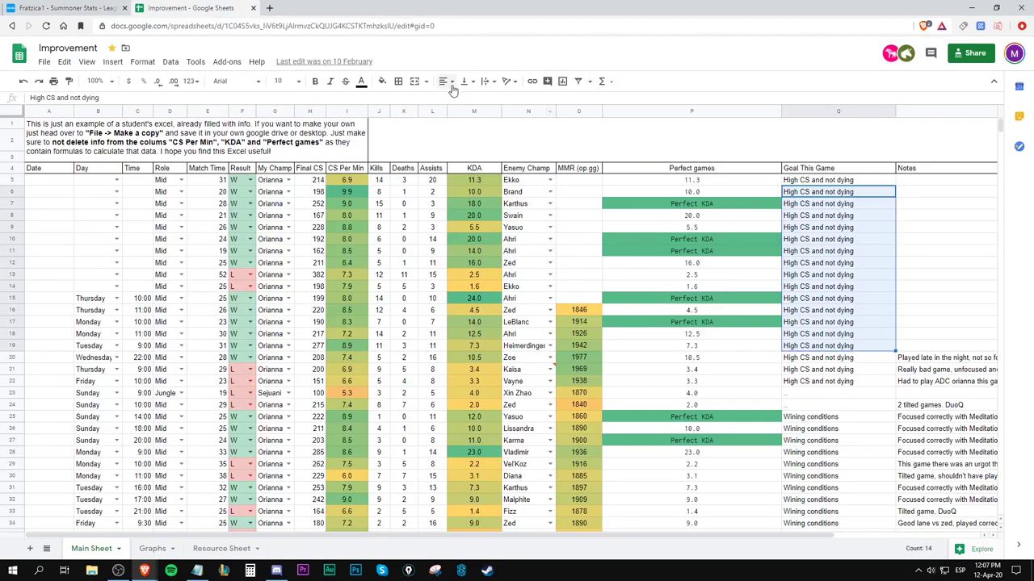
left_click(106, 10)
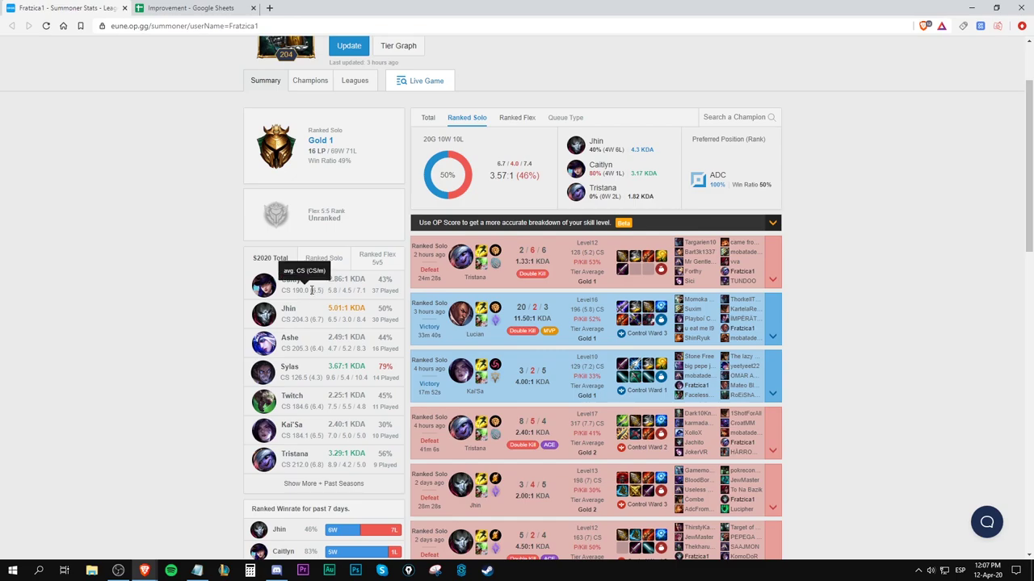
left_click(323, 292)
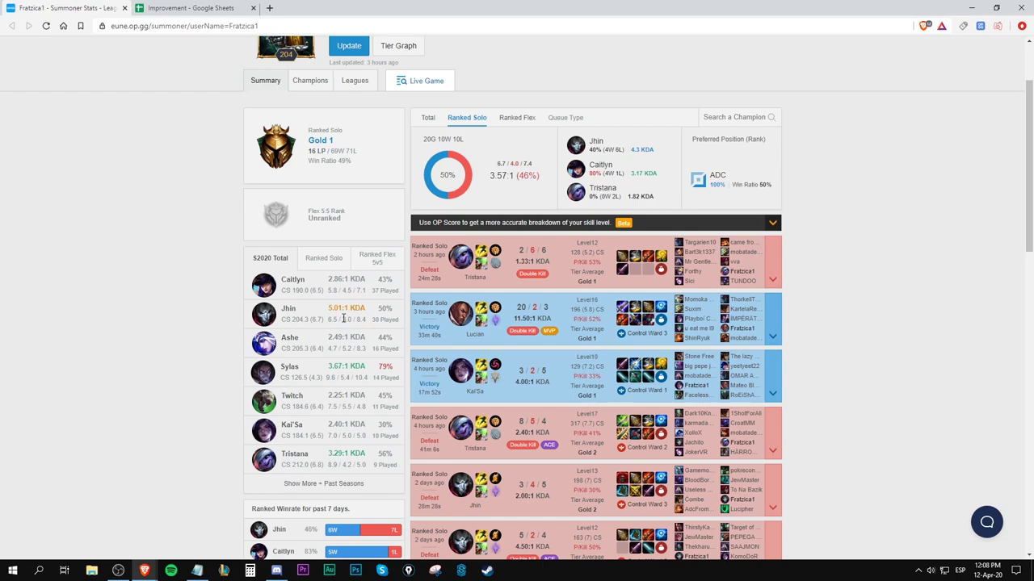
double_click(347, 291)
left_click(347, 406)
double_click(346, 436)
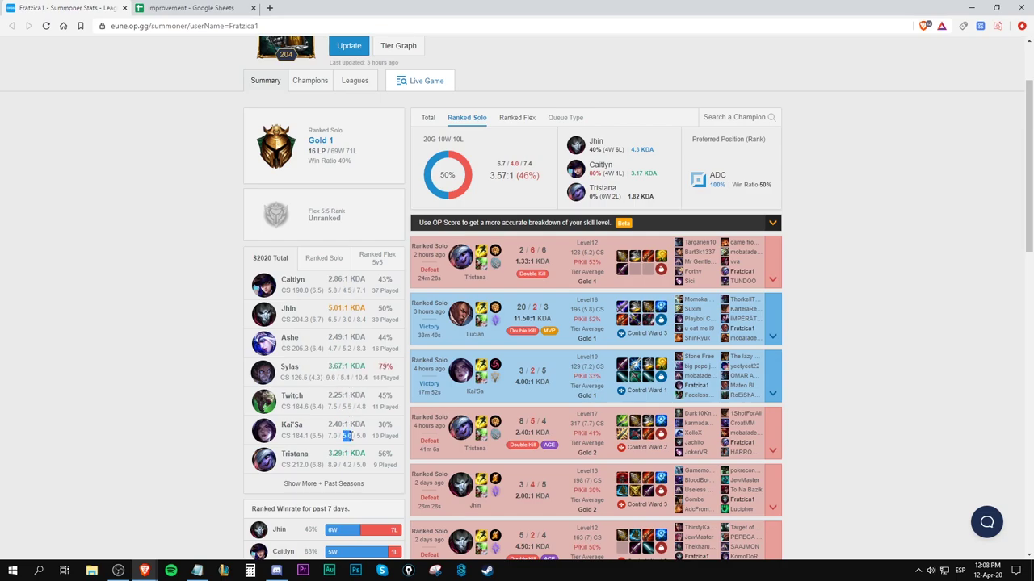
double_click(348, 319)
left_click(183, 8)
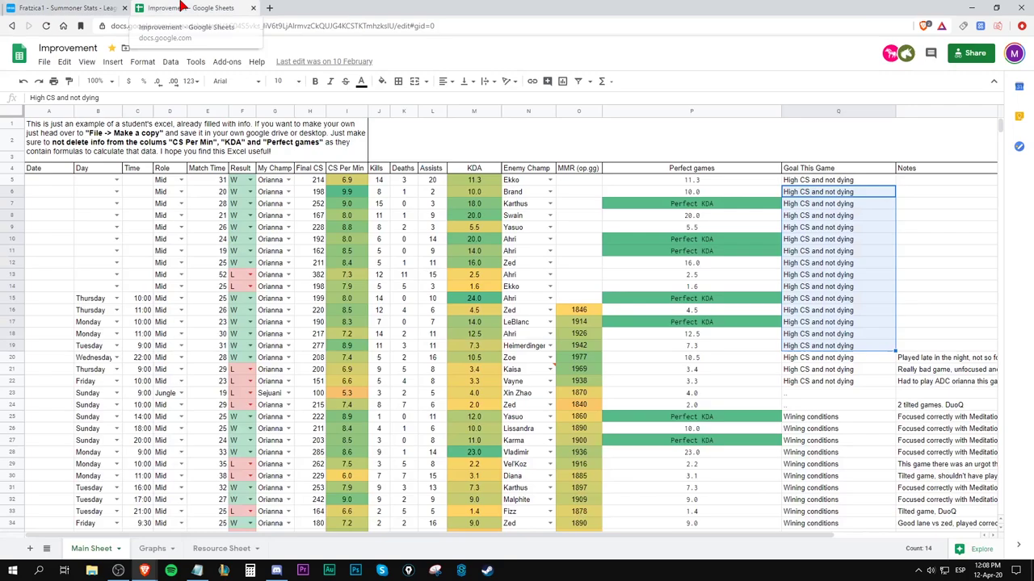
left_click(807, 181)
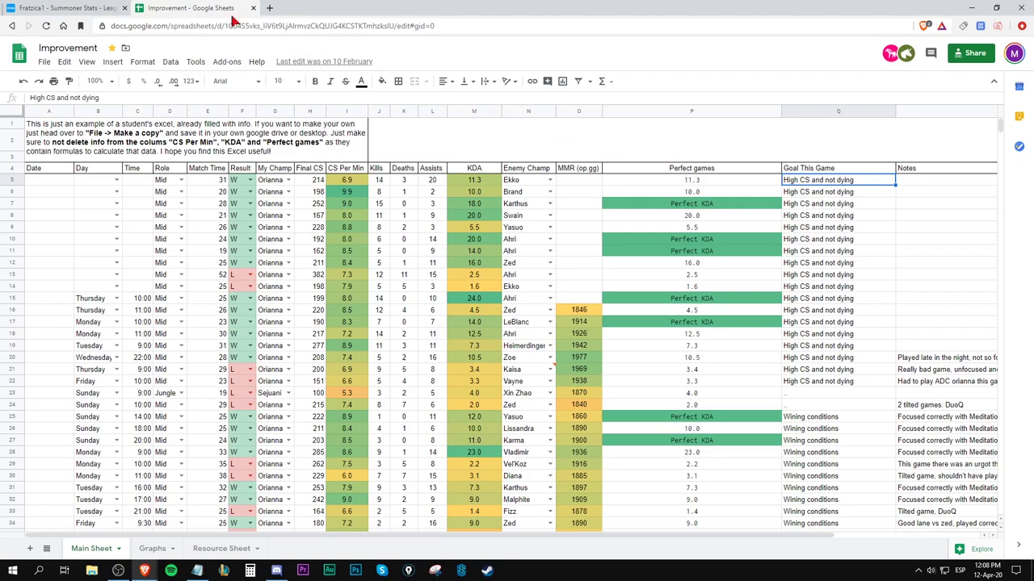
left_click(89, 7)
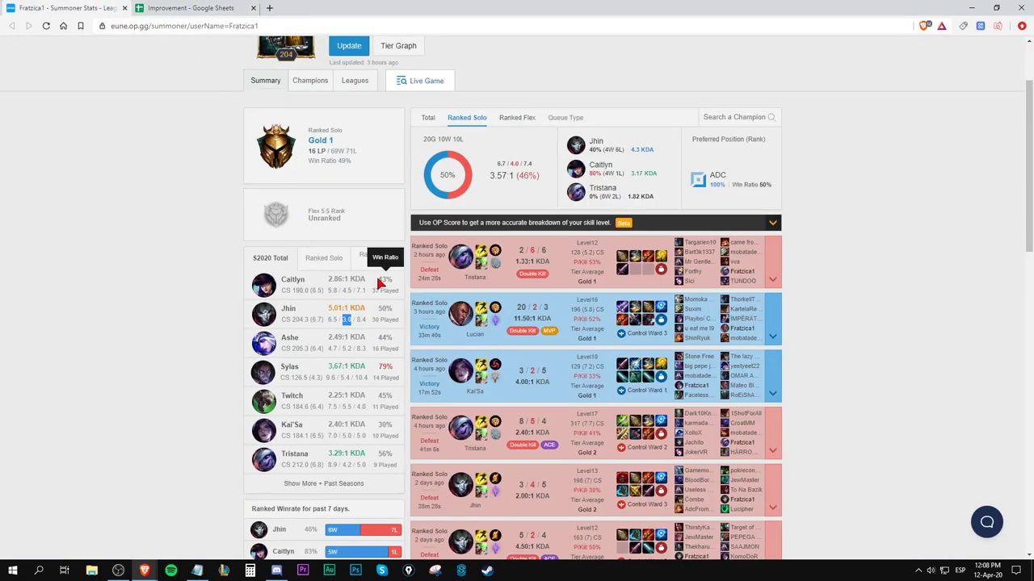
Highlight Caitlyn's 37 games played, then scroll through the match history.
left_click_drag(373, 290, 397, 292)
left_click(396, 293)
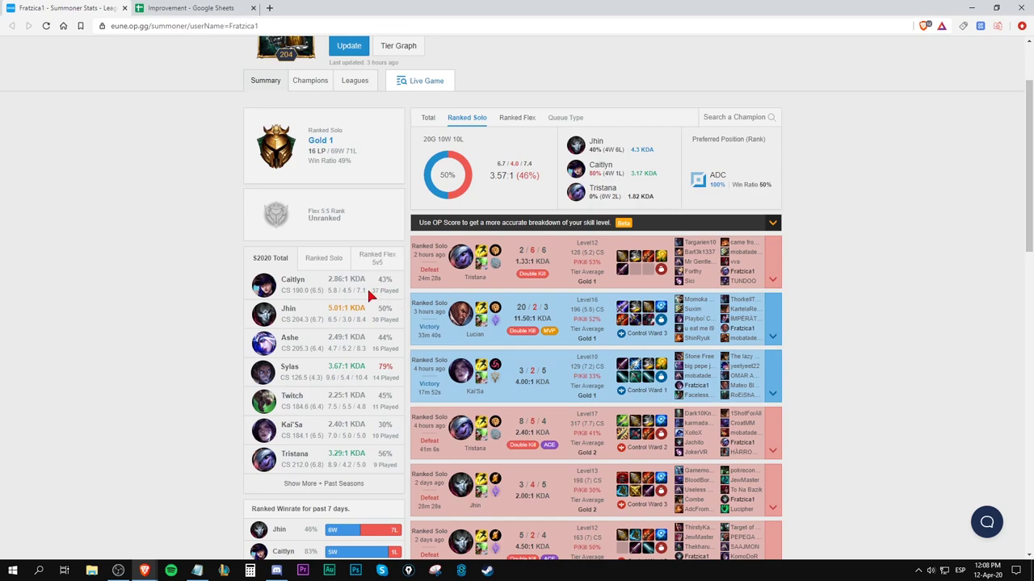
scroll(553, 284, "down", 1)
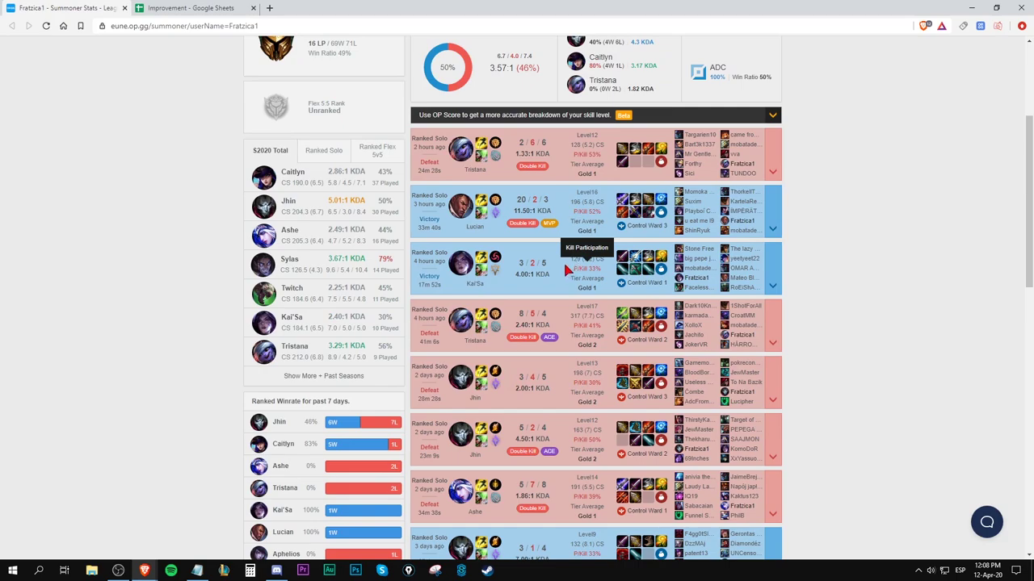
scroll(587, 191, "down", 1)
scroll(587, 191, "down", 1)
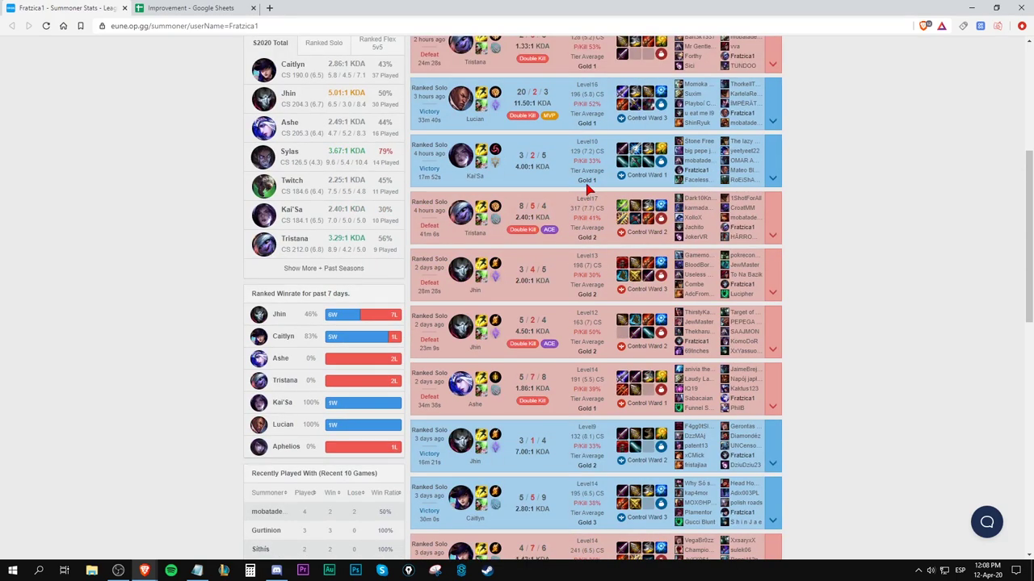
scroll(587, 190, "down", 1)
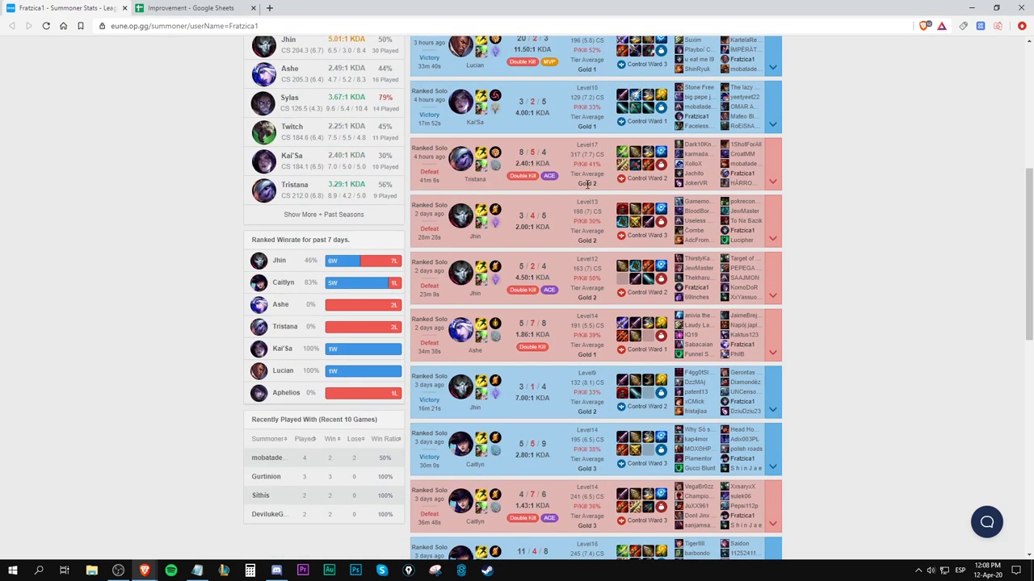
scroll(587, 184, "up", 6)
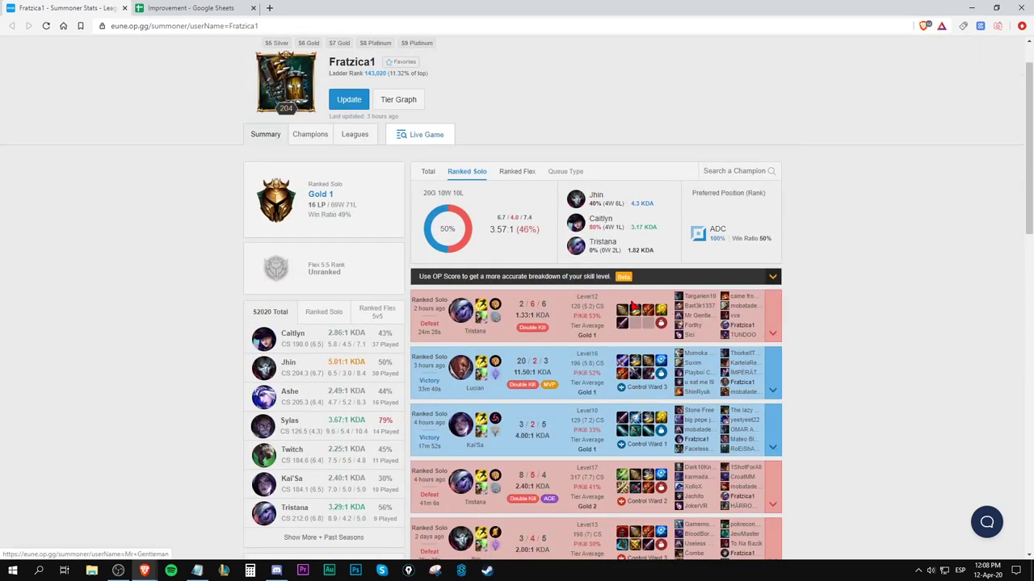
Expand the latest Tristana defeat to show both teams' KDA, damage, wards and CS.
mouse_move(623, 310)
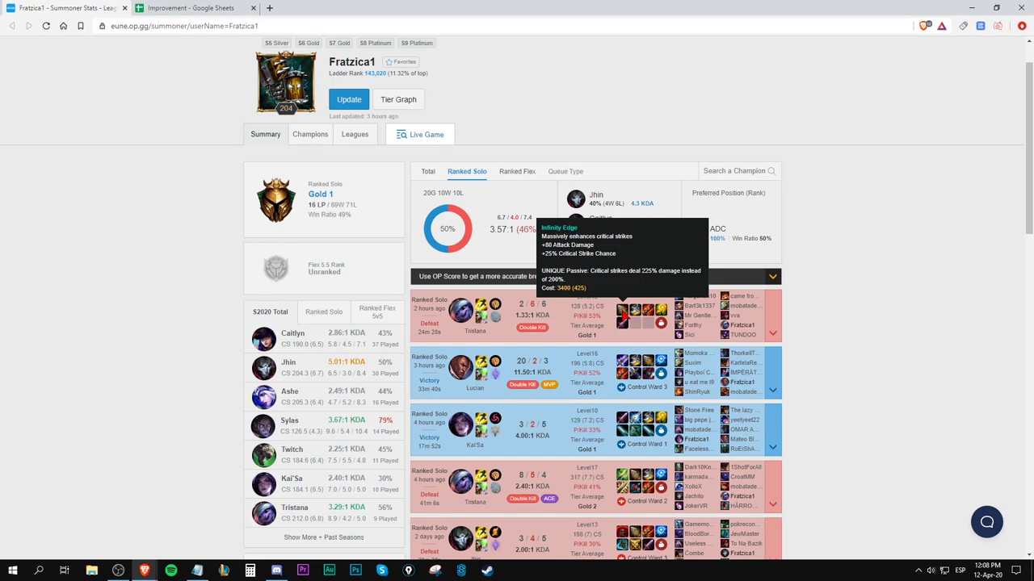
left_click(769, 340)
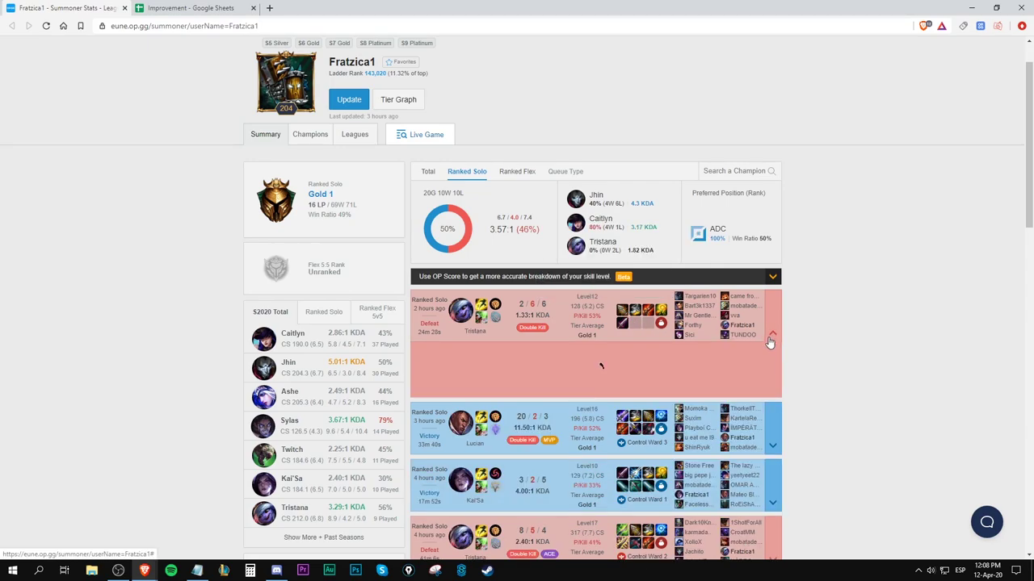
scroll(545, 295, "down", 2)
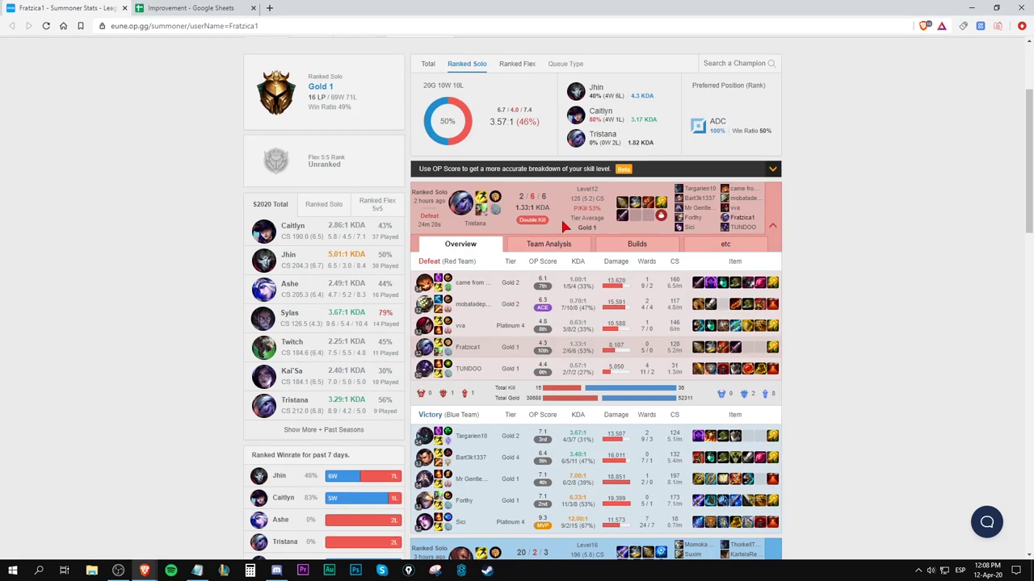
mouse_move(622, 212)
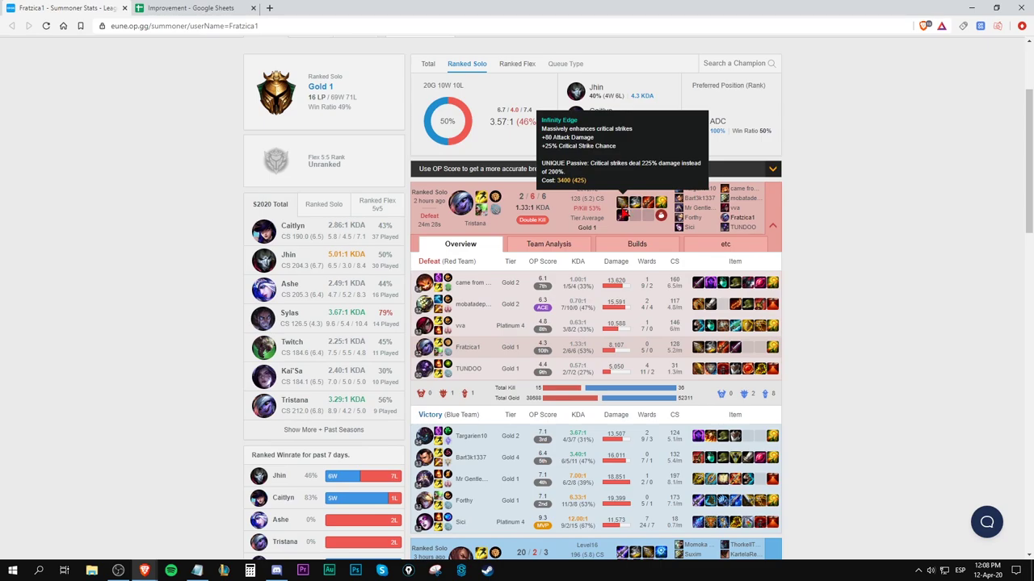